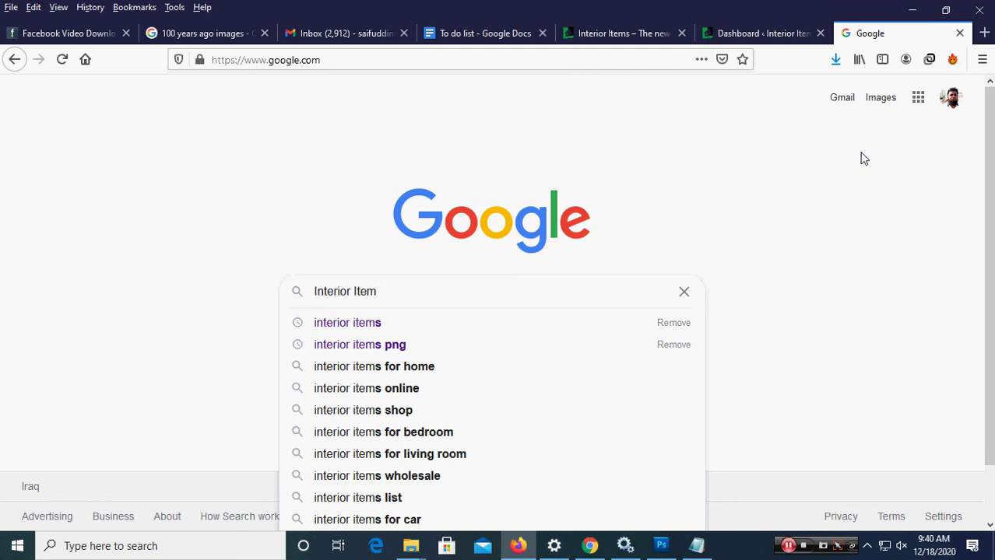
# Complete the search 'Interior Item Images' and browse the Google image results
pyautogui.write(' Ima')
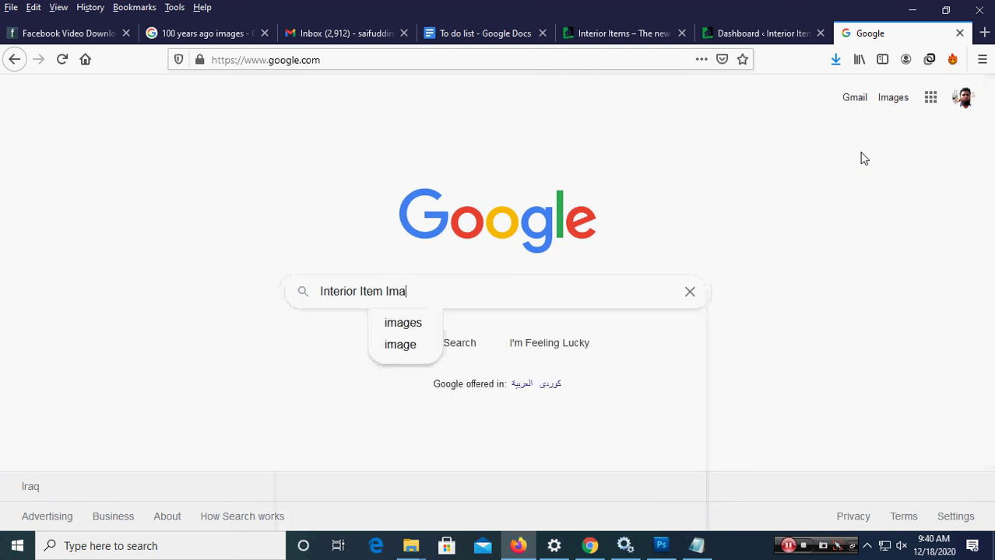
pyautogui.write('ges')
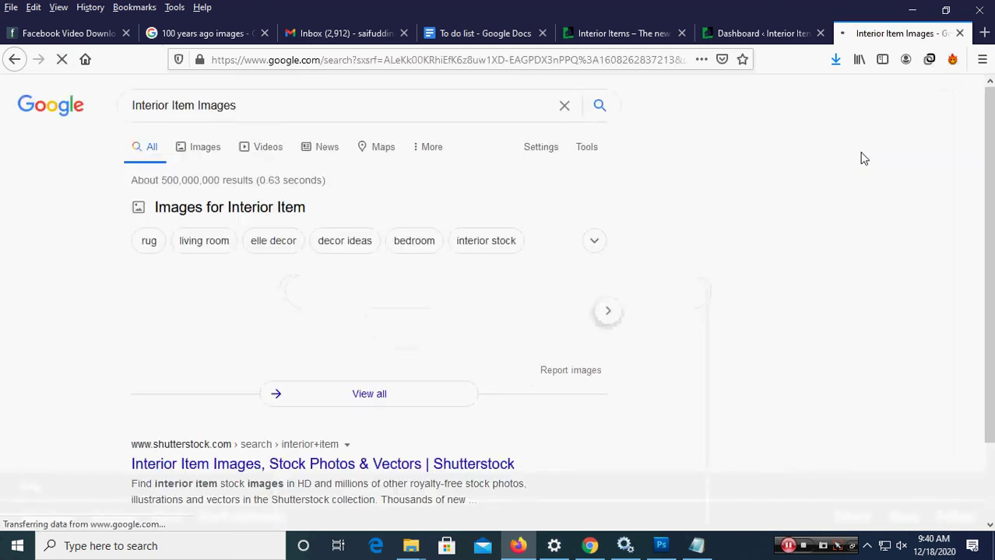
pyautogui.click(201, 149)
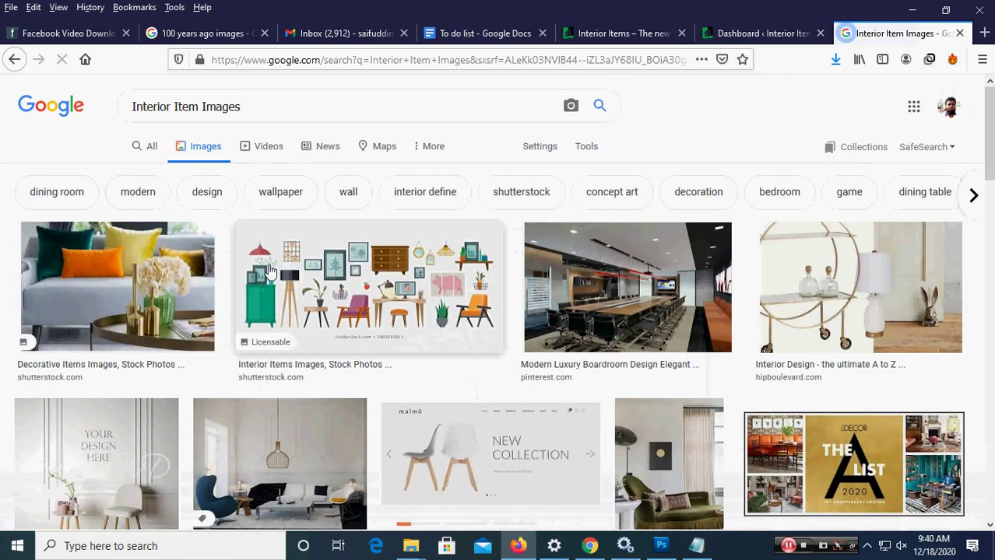
pyautogui.scroll(-2, 208, 376)
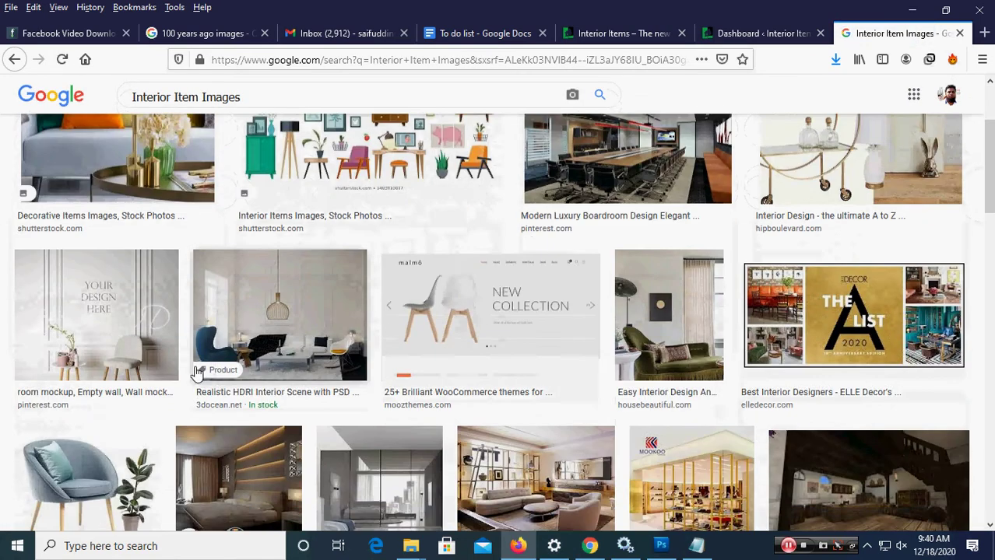
pyautogui.scroll(2, 196, 374)
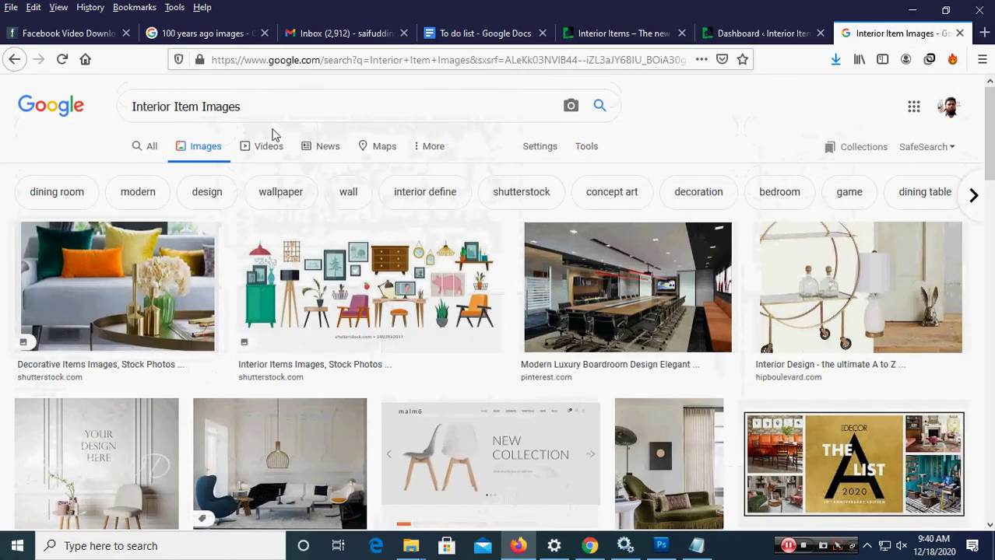
pyautogui.scroll(-5, 311, 284)
pyautogui.scroll(-1, 317, 295)
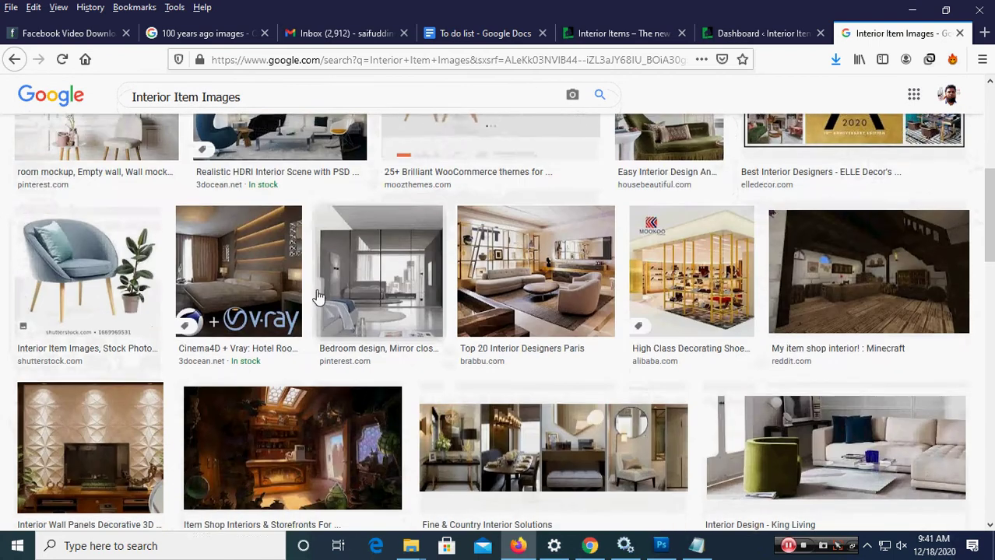
pyautogui.scroll(-1, 318, 298)
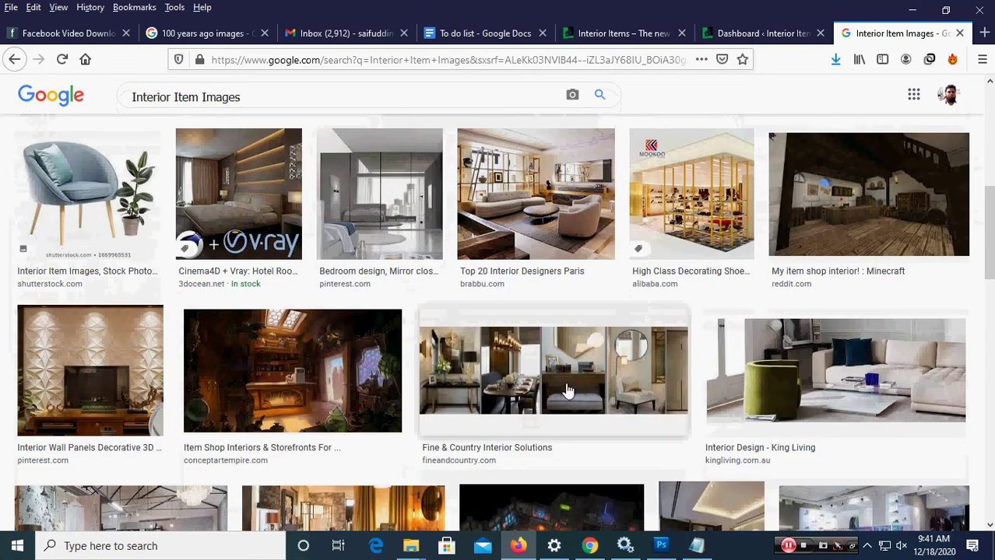
pyautogui.scroll(-2, 492, 346)
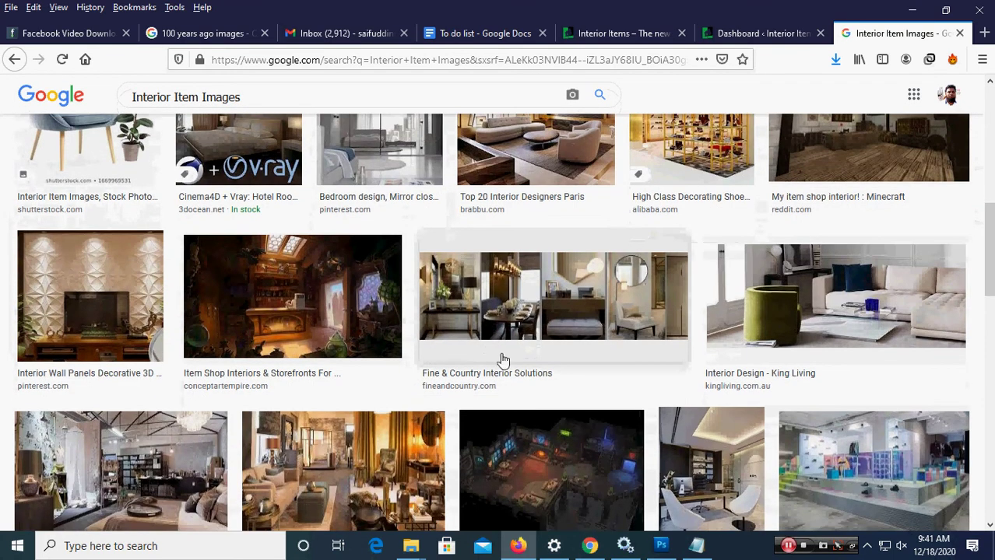
pyautogui.moveTo(292, 296)
pyautogui.scroll(-3, 302, 306)
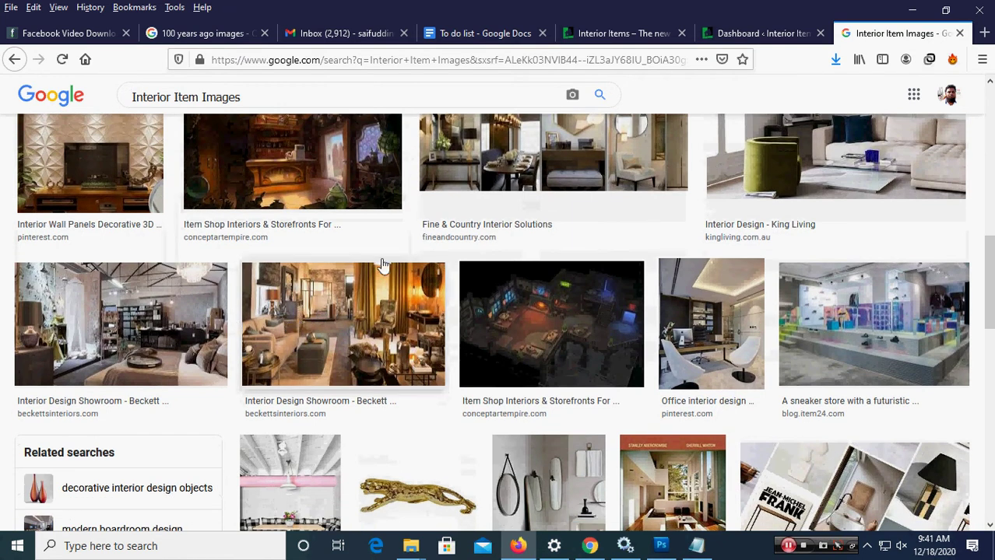
# Preview the Item Shop Interiors image and scroll further through the results
pyautogui.click(303, 179)
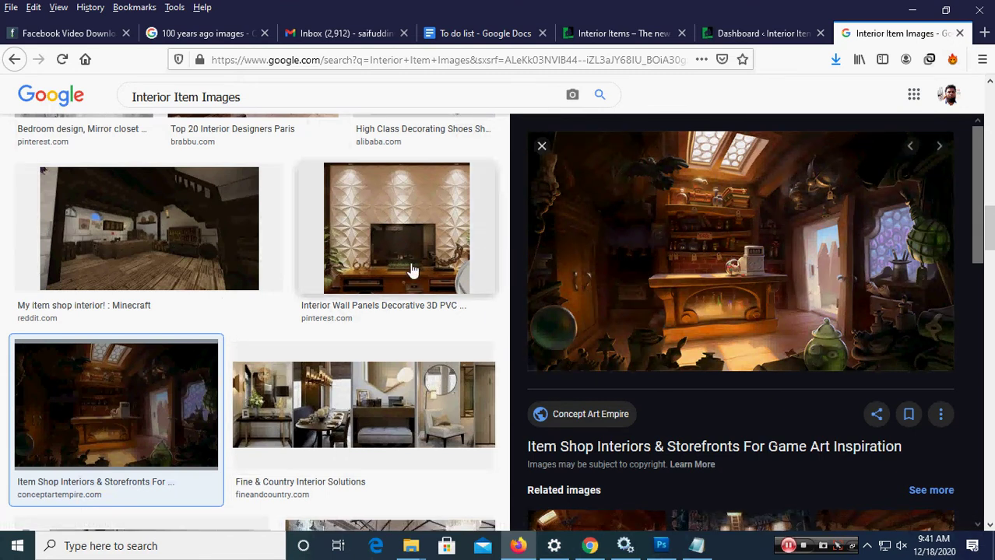
pyautogui.scroll(-3, 349, 319)
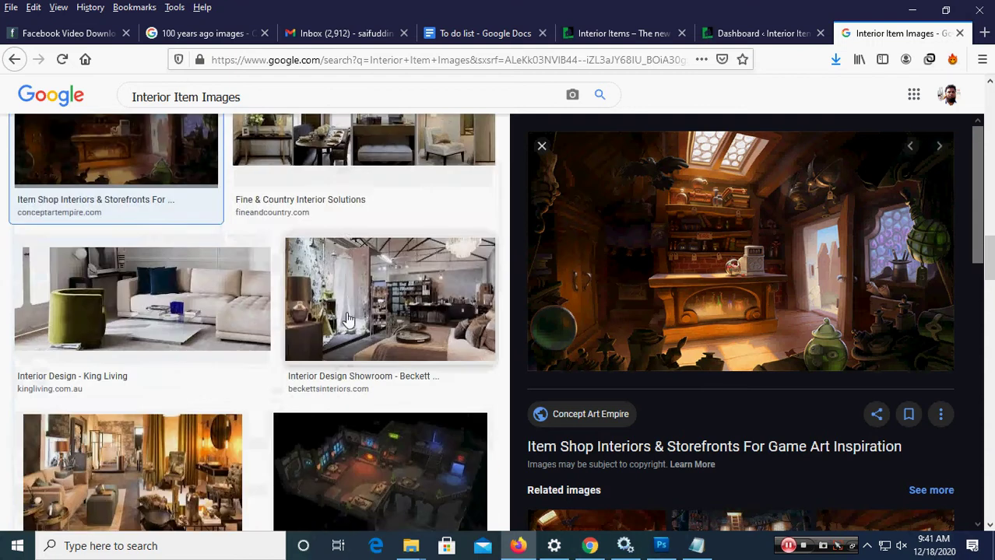
pyautogui.scroll(-1, 349, 319)
pyautogui.scroll(-1, 333, 312)
pyautogui.scroll(-1, 184, 301)
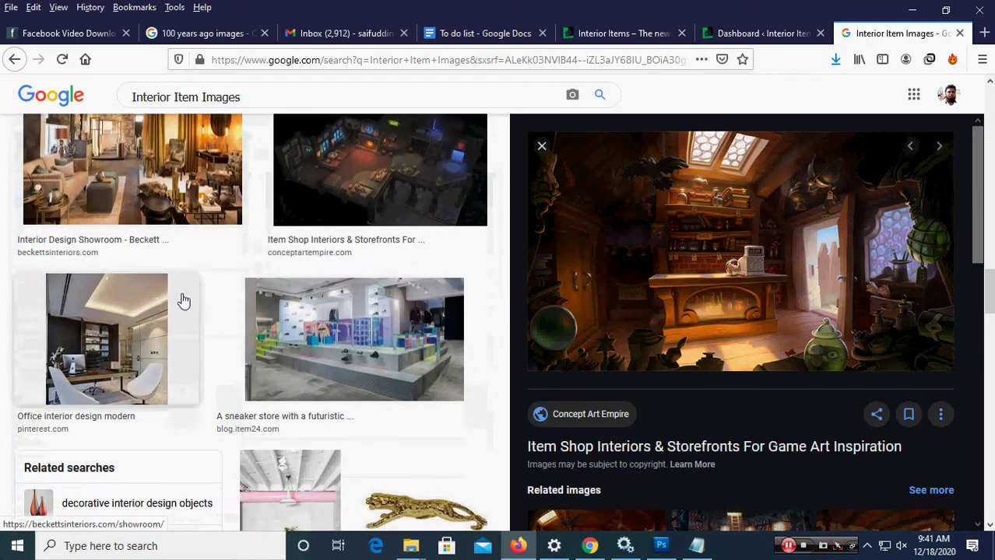
pyautogui.scroll(-2, 183, 306)
pyautogui.scroll(-2, 234, 308)
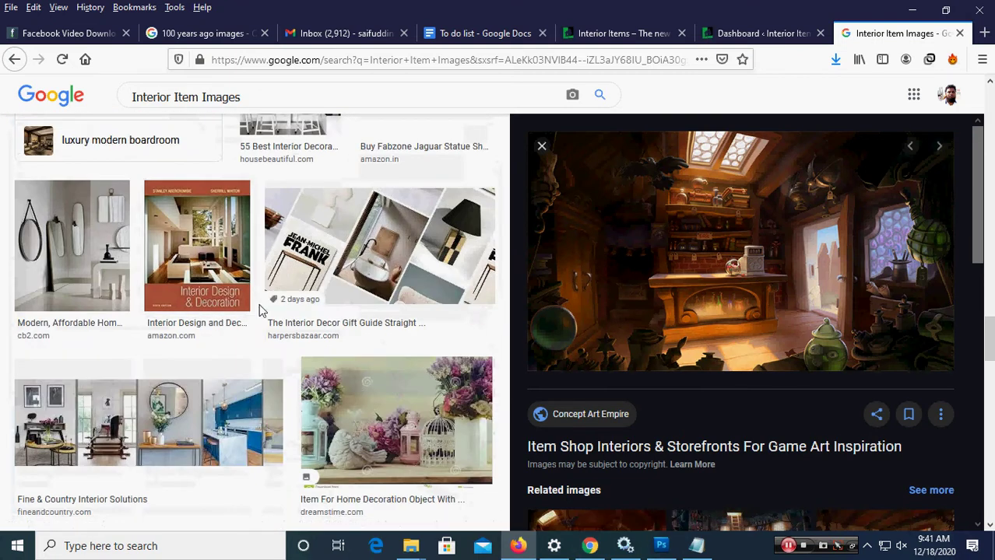
pyautogui.scroll(-1, 261, 312)
pyautogui.scroll(-1, 405, 327)
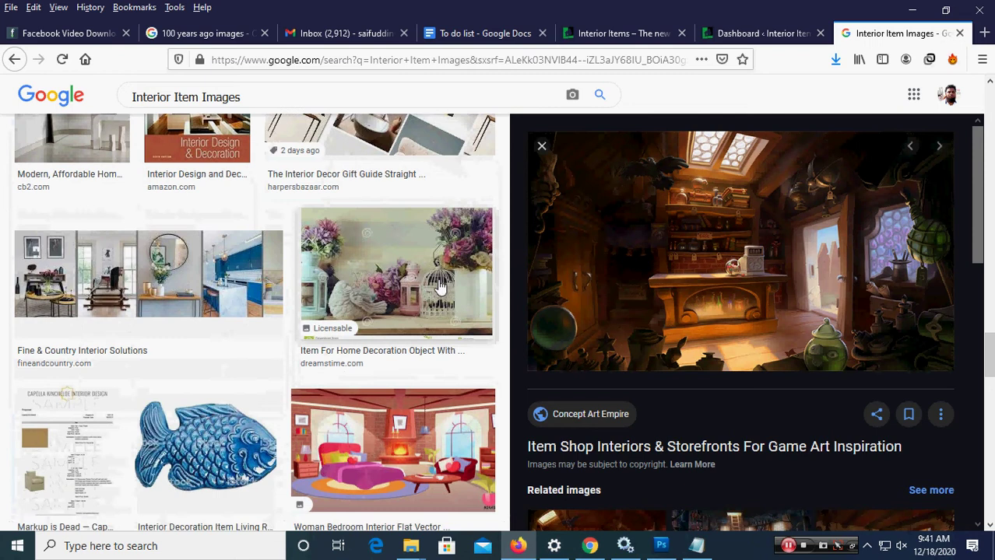
# Preview the flower-and-lantern image, then the Beckett & Beckett Interiors showroom photo
pyautogui.click(439, 286)
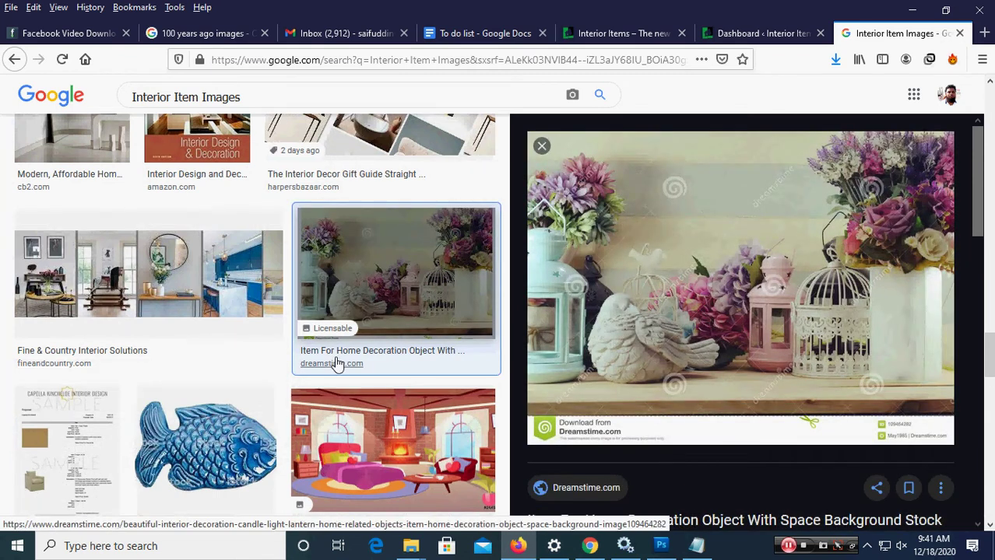
pyautogui.scroll(3, 336, 364)
pyautogui.scroll(1, 358, 335)
pyautogui.scroll(2, 380, 315)
pyautogui.click(379, 305)
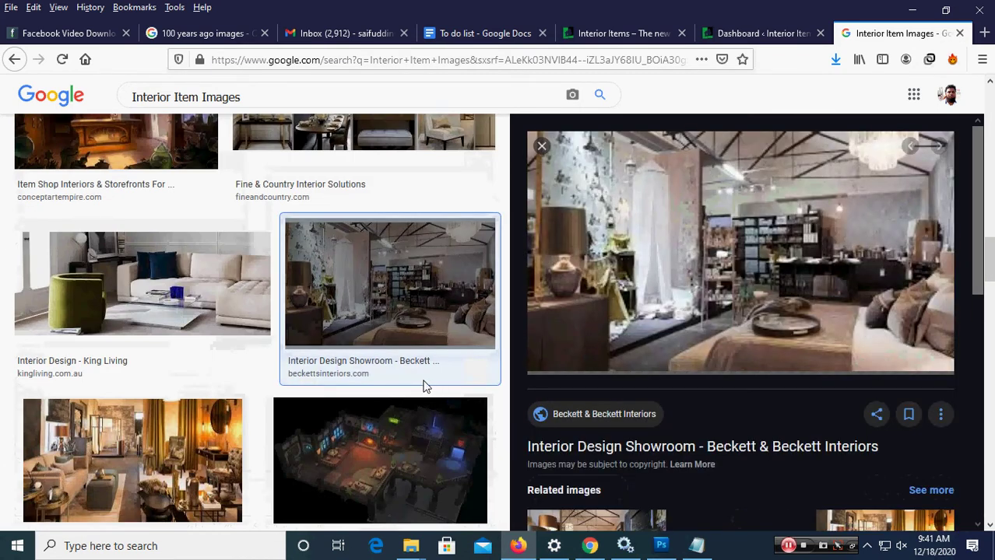
# Save the Beckett showroom image as a WebP into the Desktop's Interior Item folder
pyautogui.rightClick(691, 245)
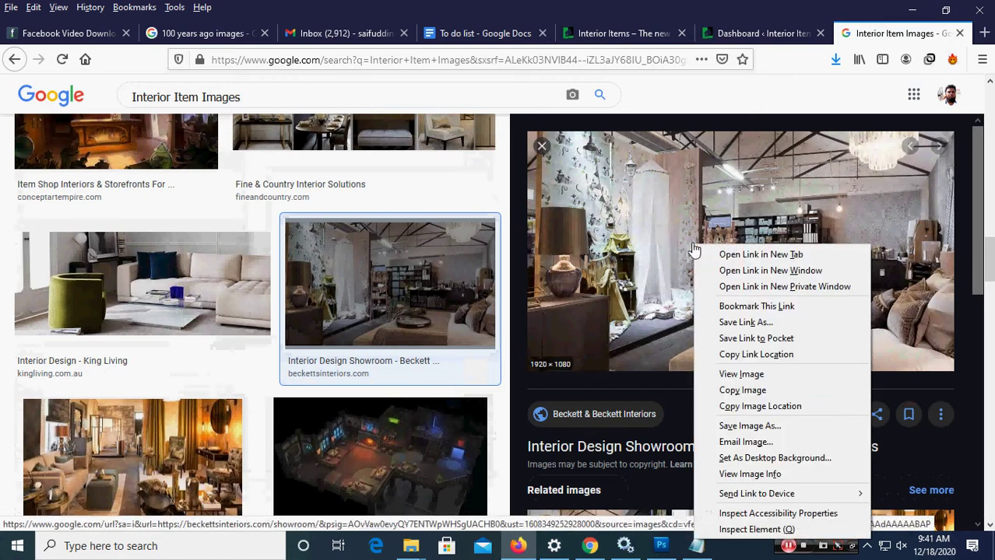
pyautogui.click(736, 426)
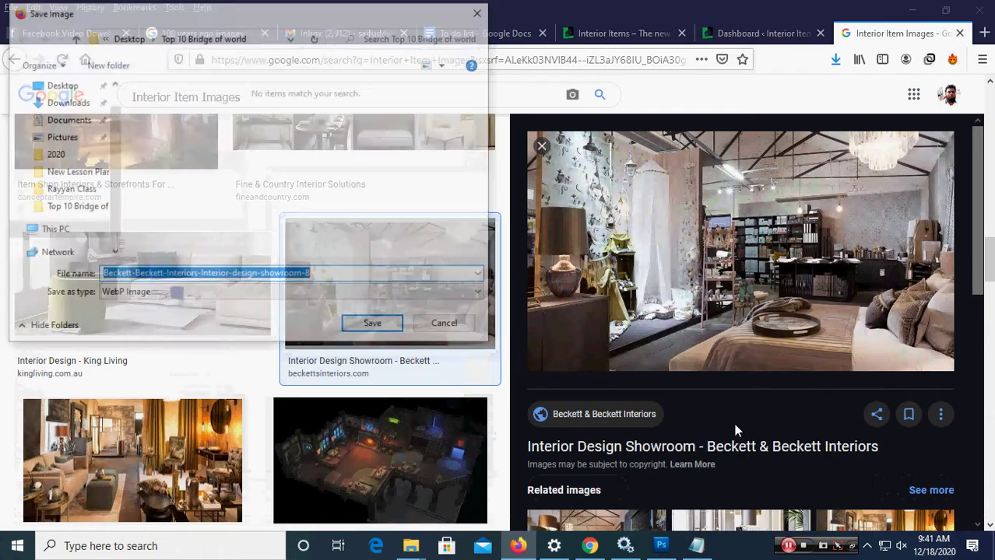
pyautogui.click(59, 85)
pyautogui.doubleClick(166, 109)
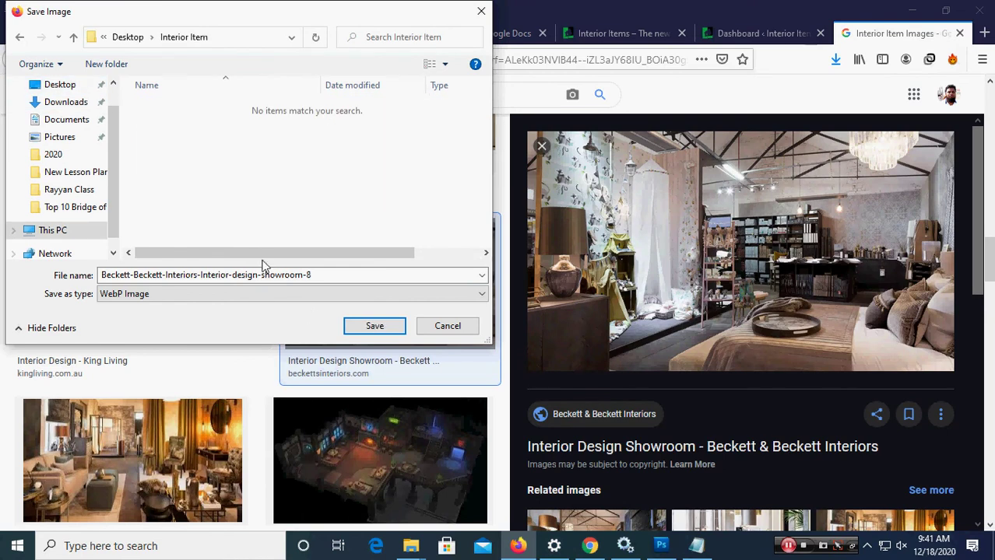
pyautogui.click(374, 326)
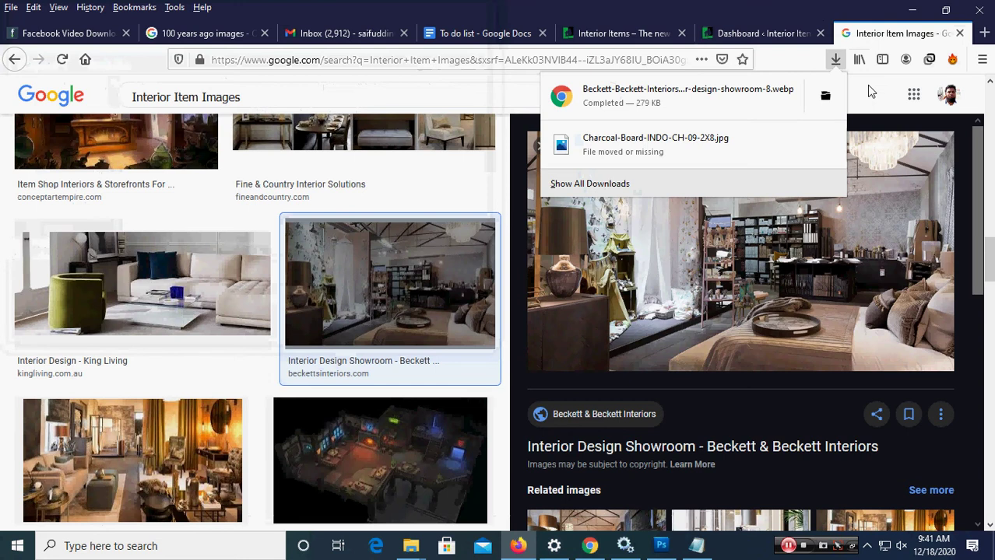
# Save the Top 20 Interior Designers Paris living-room photo as a JPEG in Interior Item
pyautogui.click(870, 91)
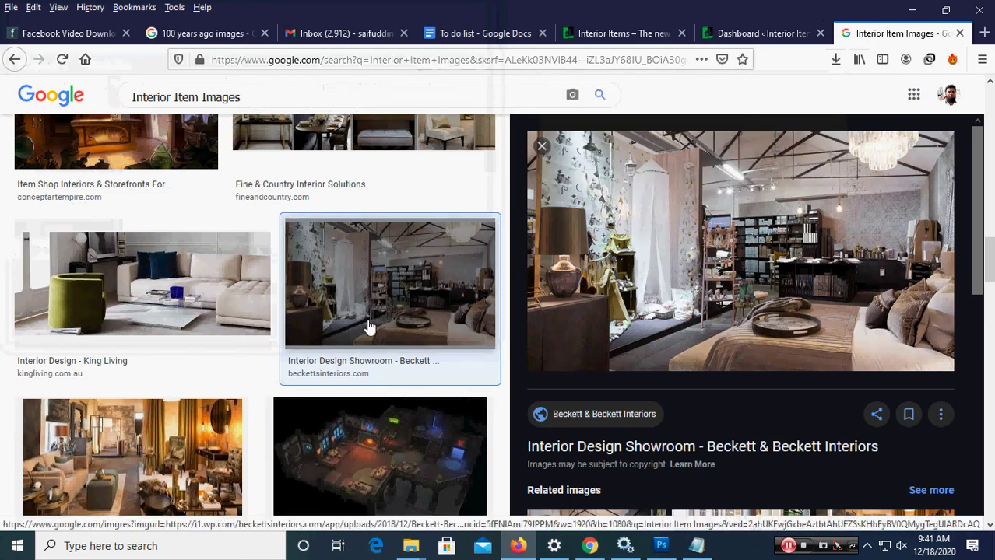
pyautogui.scroll(-2, 275, 349)
pyautogui.scroll(-3, 181, 310)
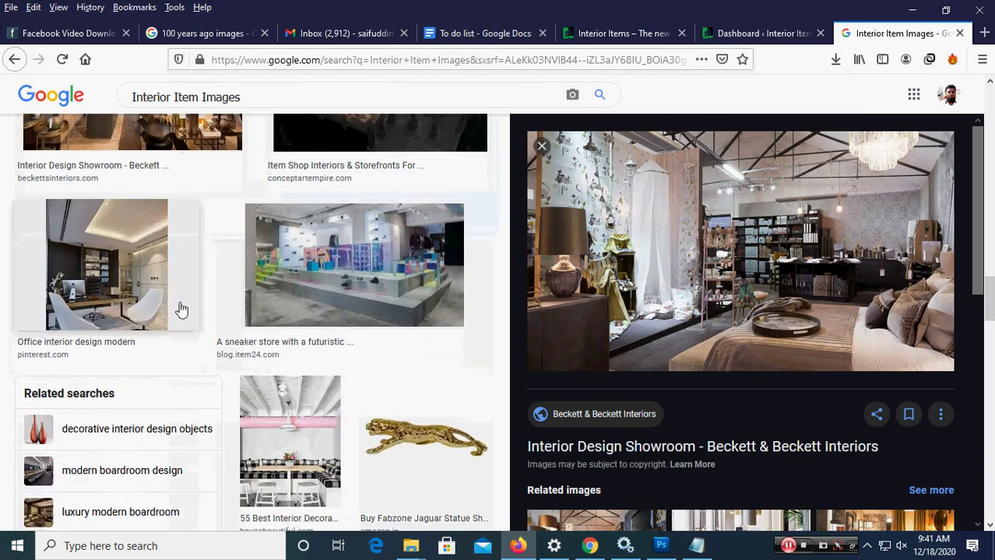
pyautogui.scroll(-3, 182, 310)
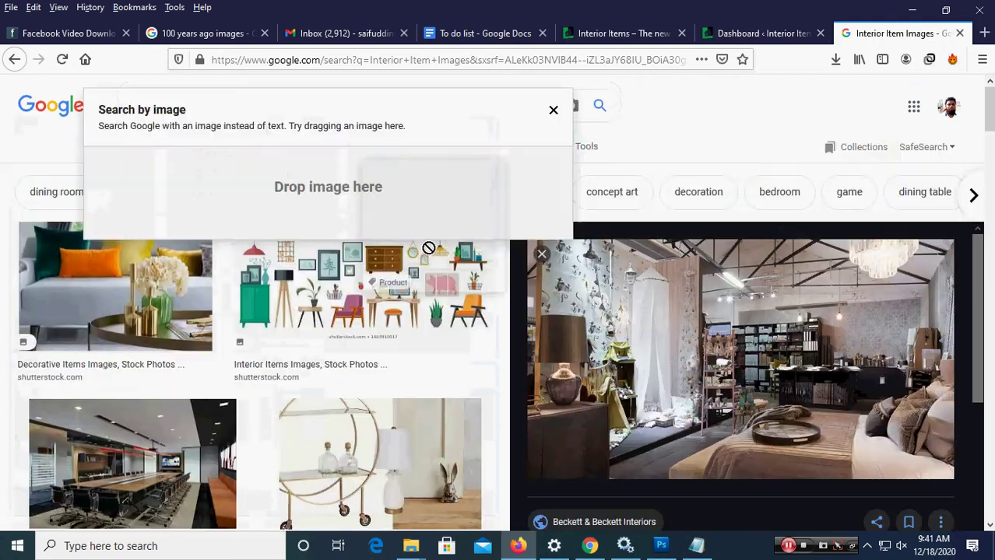
pyautogui.moveTo(425, 239); pyautogui.dragTo(218, 215)
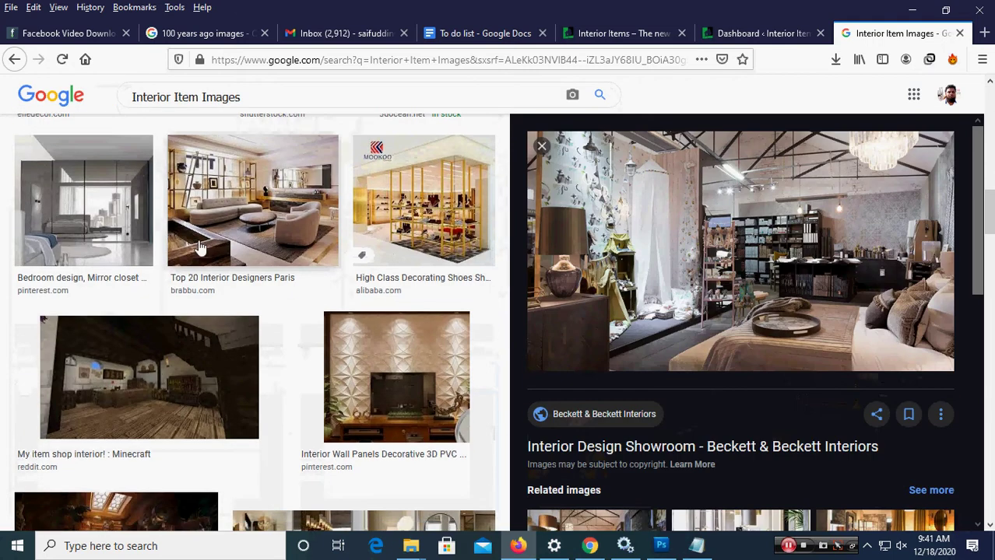
pyautogui.click(218, 216)
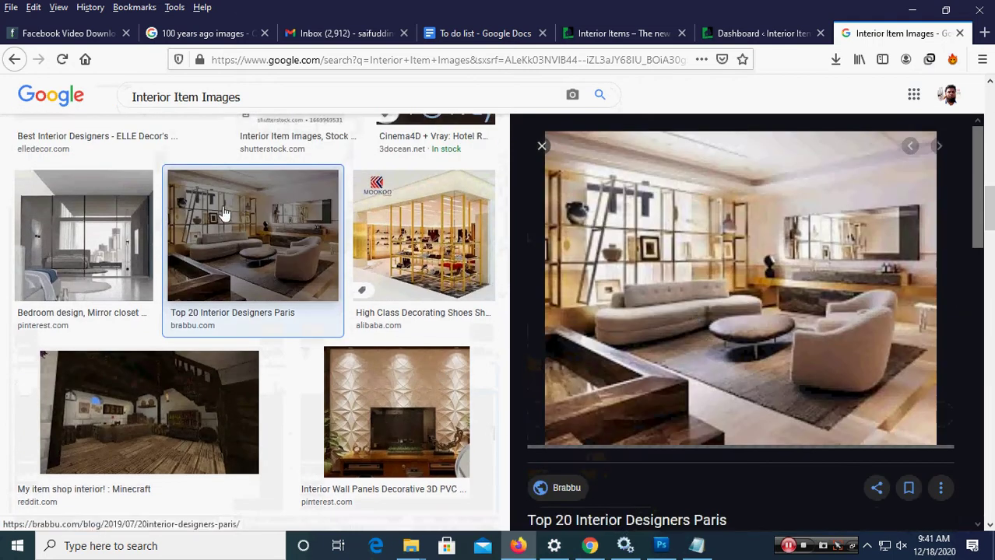
pyautogui.rightClick(717, 297)
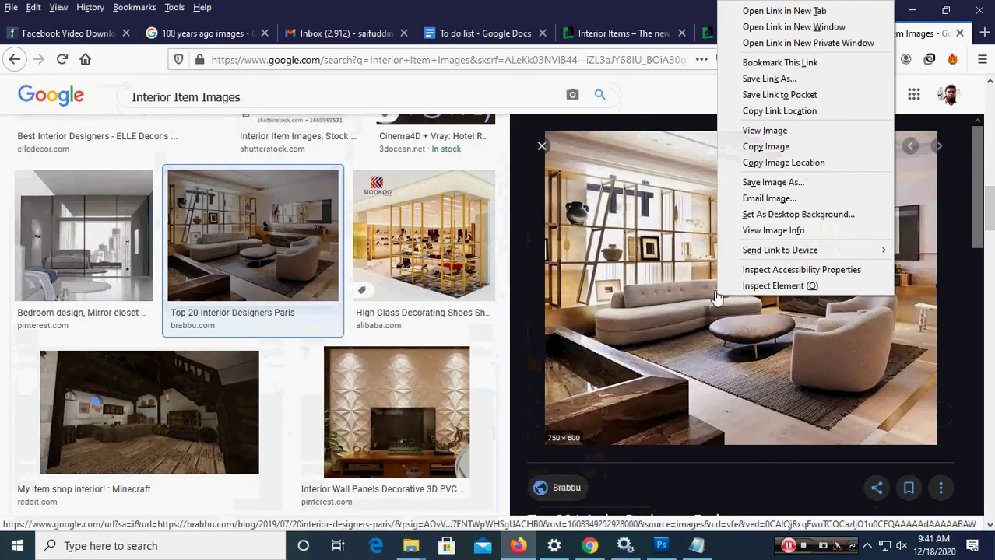
pyautogui.click(773, 182)
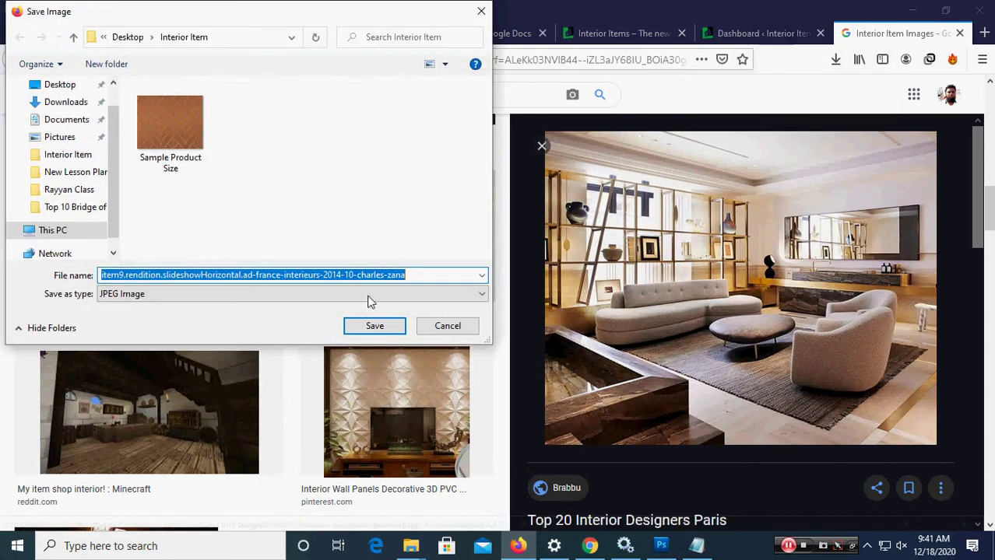
pyautogui.click(364, 333)
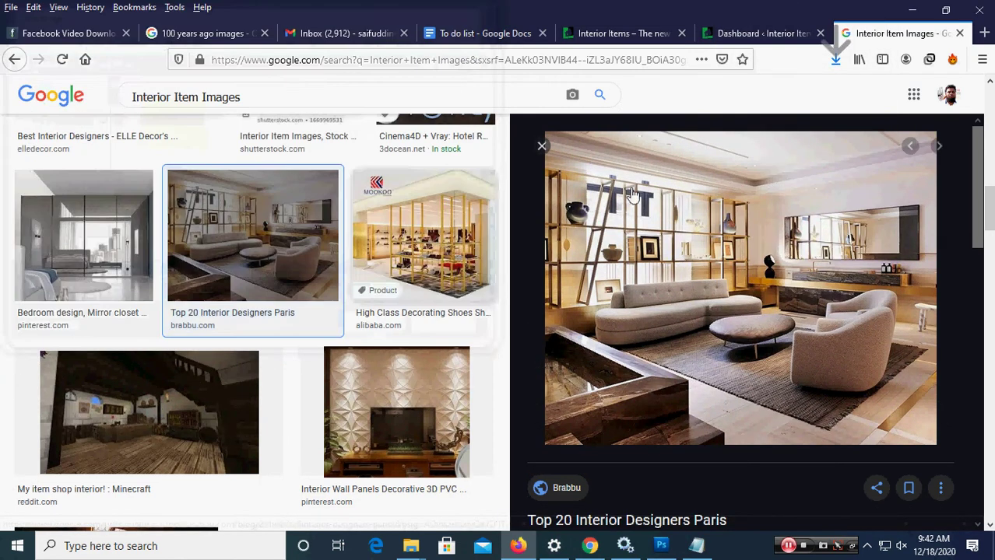
pyautogui.click(835, 59)
pyautogui.rightClick(709, 91)
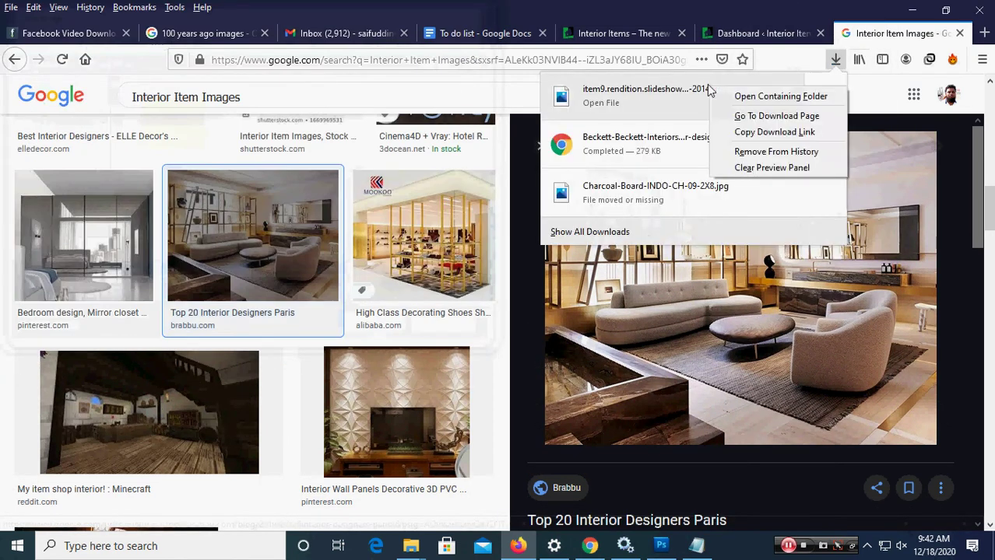
# In the Interior Item folder, delete the Beckett showroom image
pyautogui.click(736, 97)
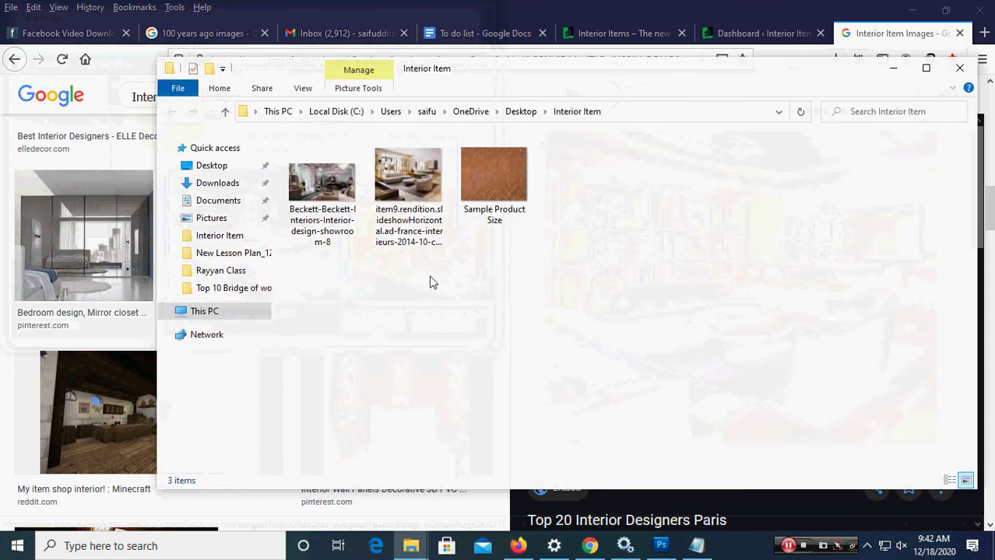
pyautogui.click(409, 199)
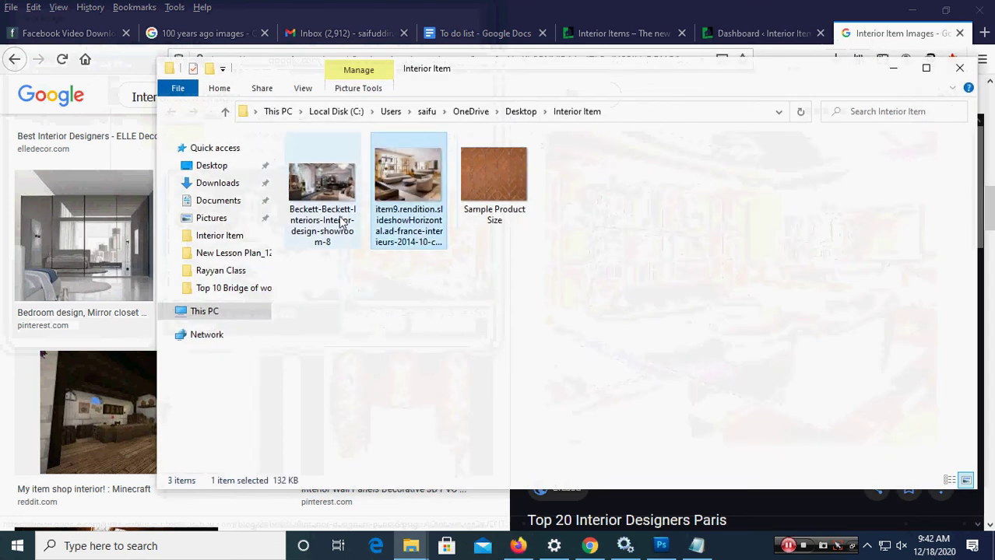
pyautogui.click(340, 221)
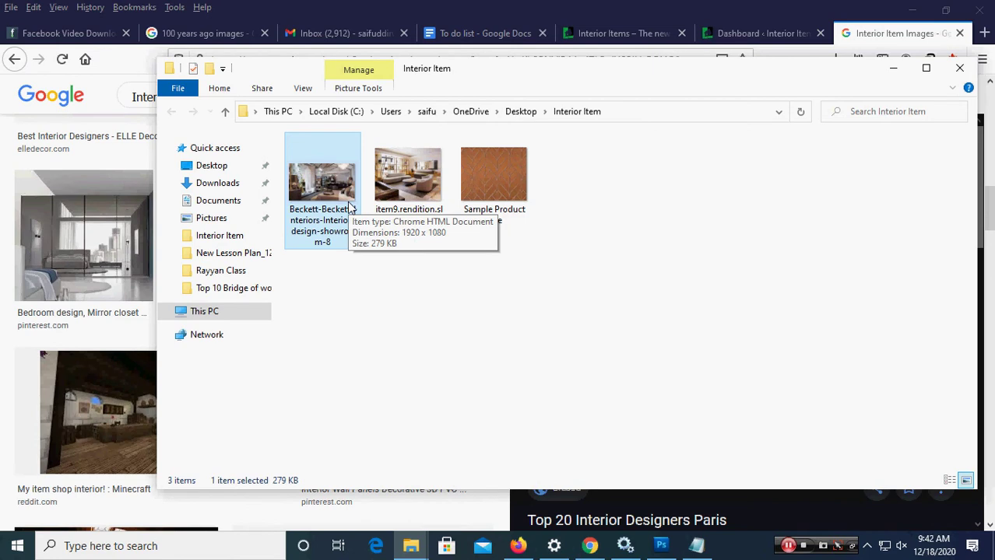
pyautogui.press('Delete')
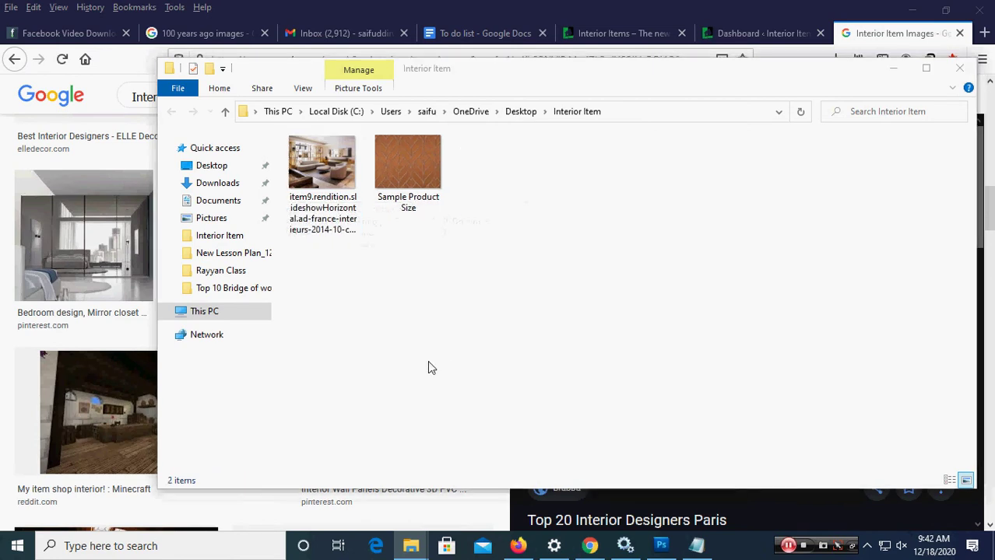
# Rename item9 to 'Sample Product 2' and open Sample Product Size in Photoshop
pyautogui.click(334, 225)
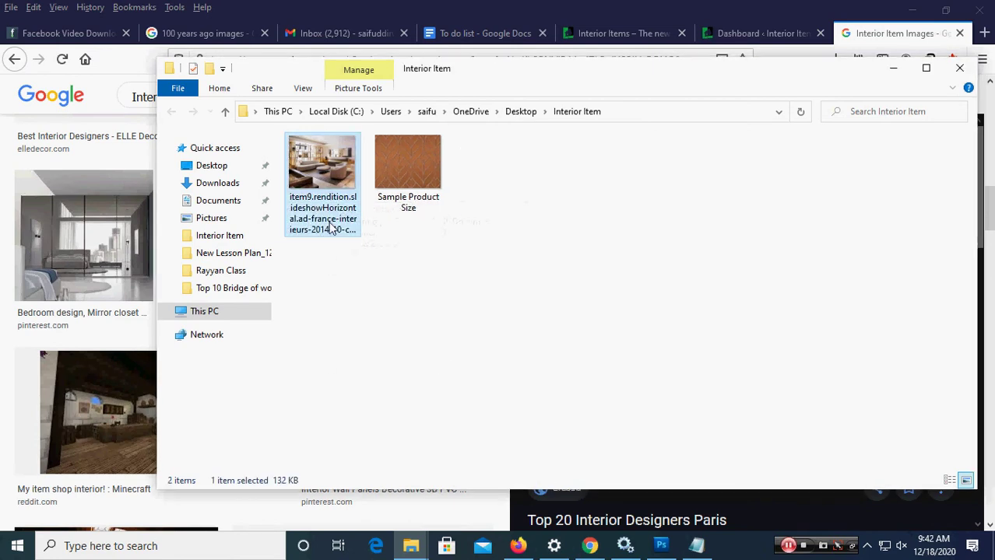
pyautogui.click(332, 226)
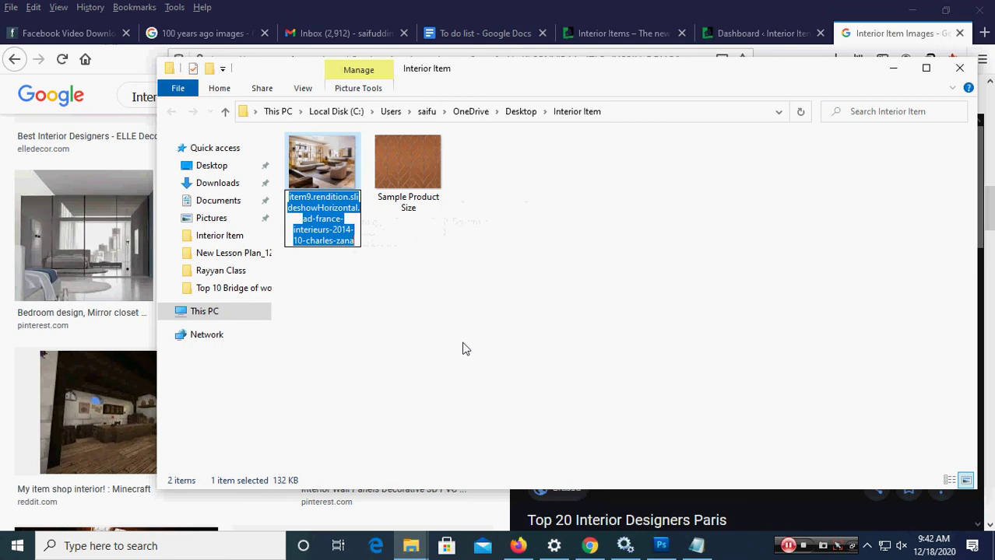
pyautogui.write('Sa')
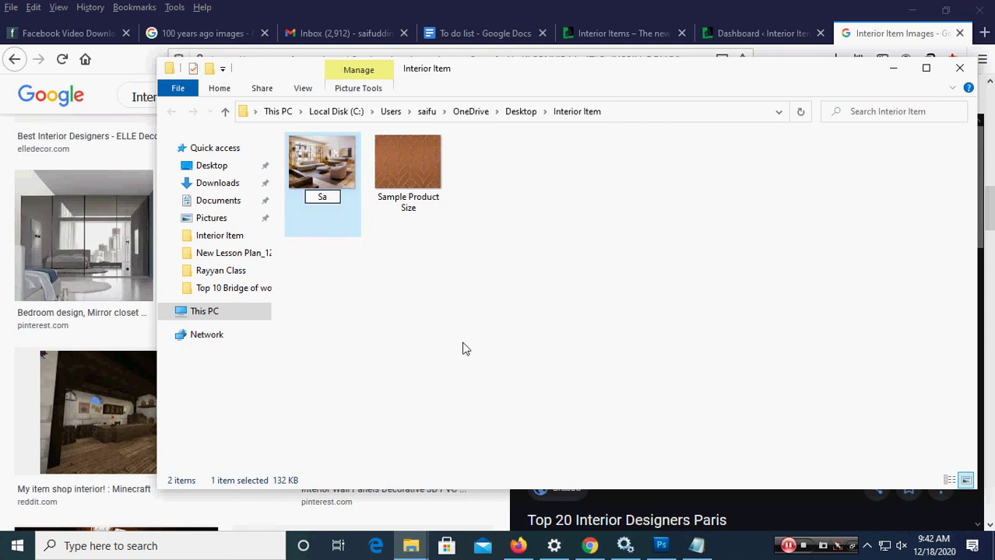
pyautogui.write('mple P')
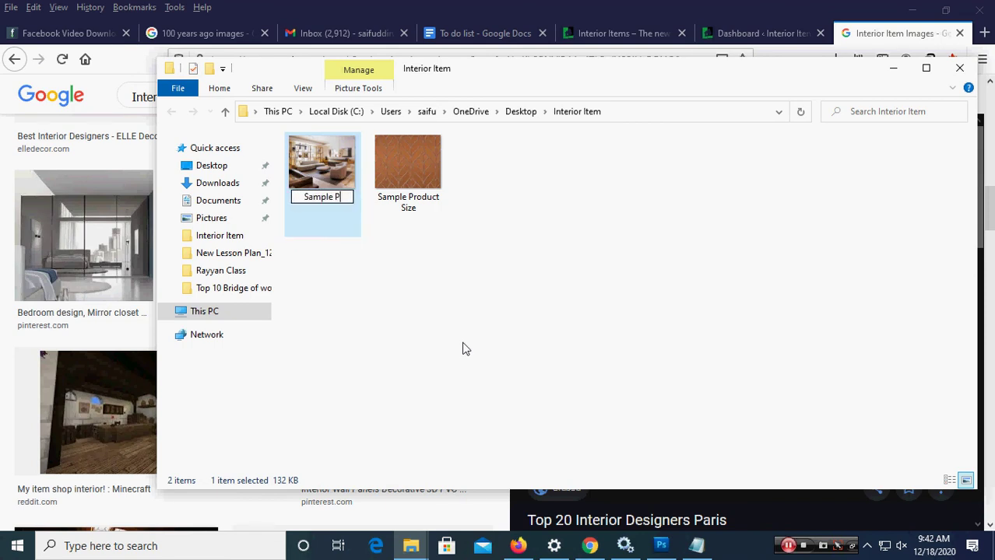
pyautogui.write('roduct ')
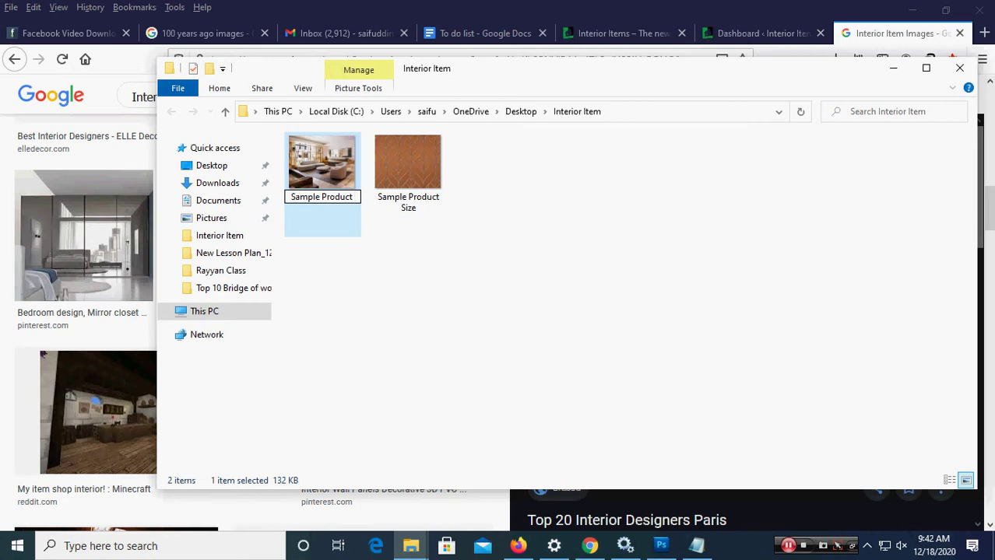
pyautogui.write('2')
pyautogui.press('Return')
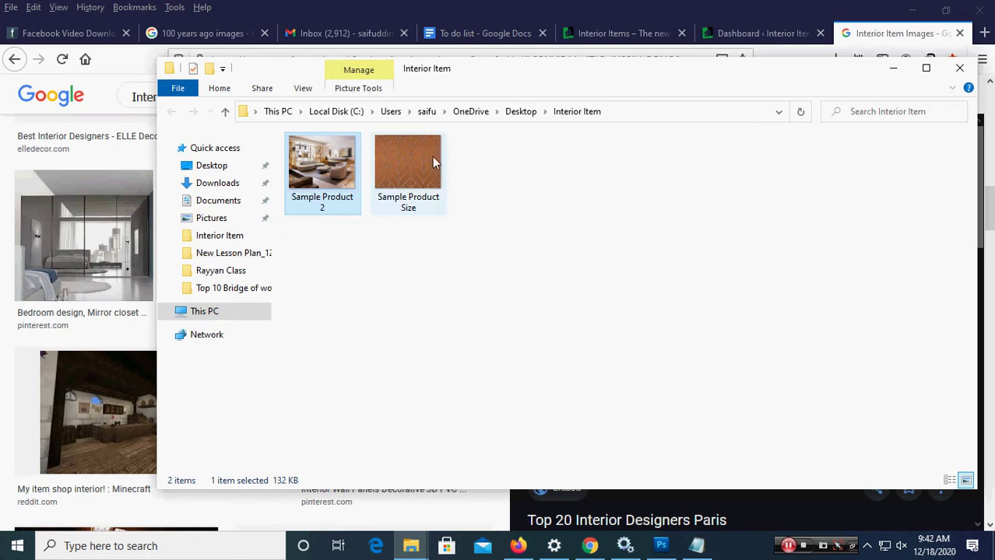
pyautogui.rightClick(431, 156)
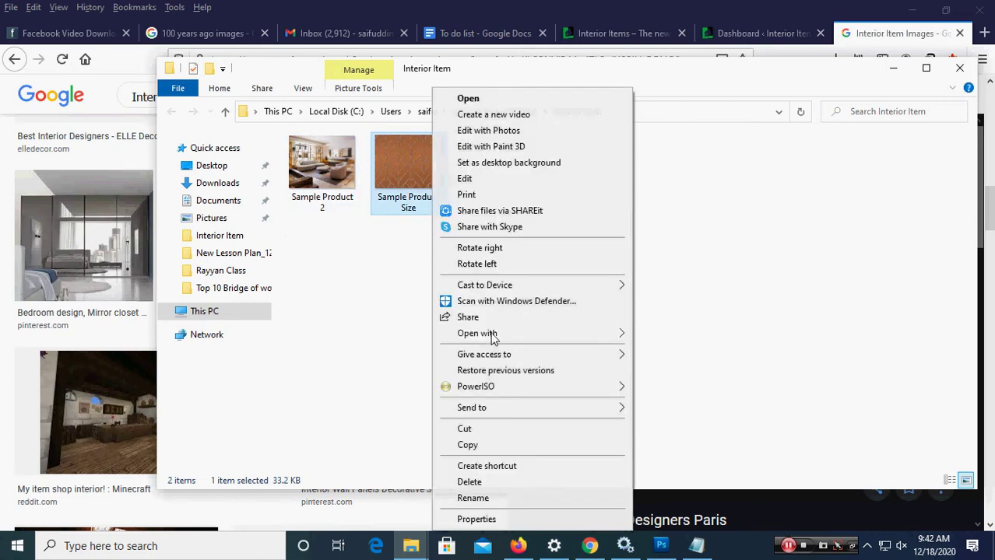
pyautogui.click(654, 335)
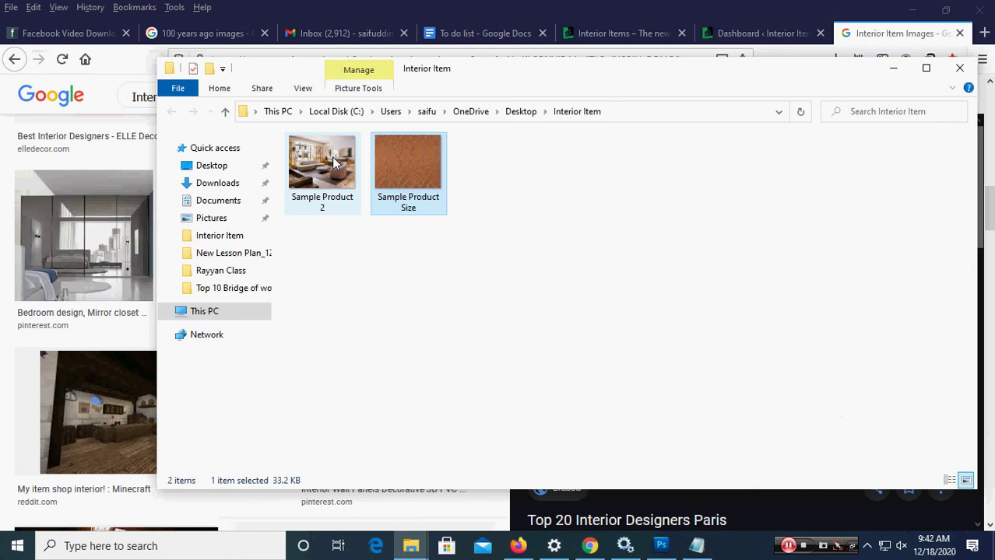
pyautogui.click(335, 162)
# Open Sample Product 2 in Photoshop CS5, crop it, and view at 100%
pyautogui.rightClick(335, 163)
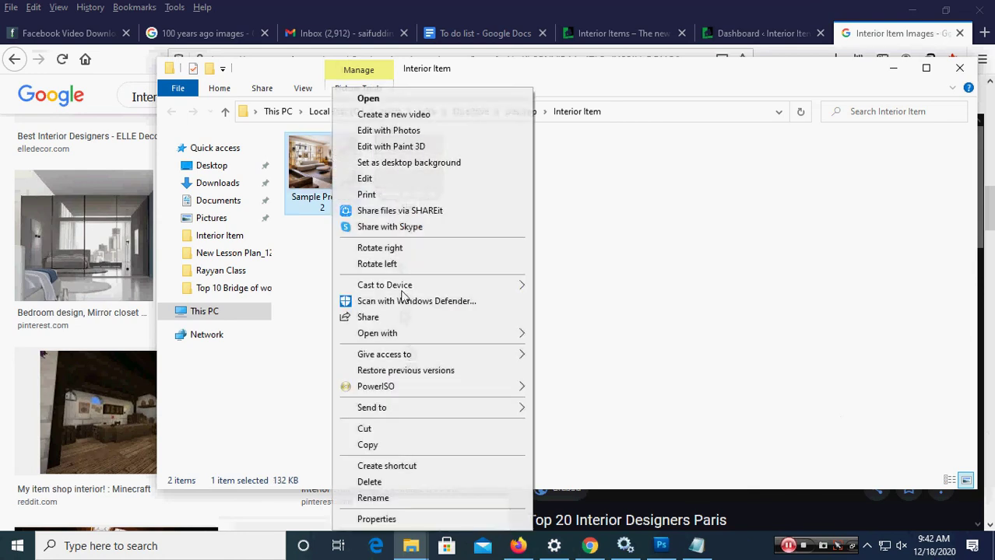
pyautogui.moveTo(378, 333)
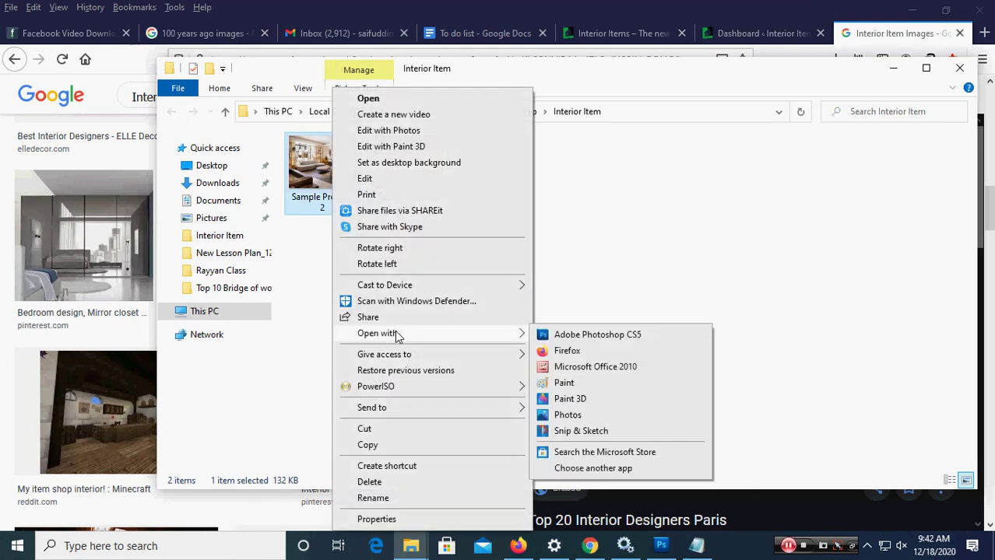
pyautogui.click(557, 334)
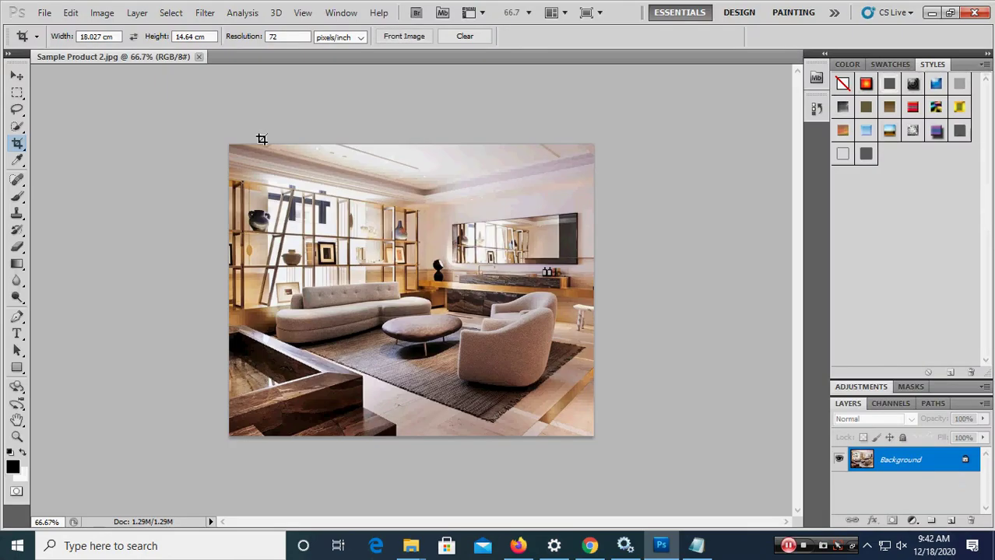
pyautogui.moveTo(234, 140); pyautogui.dragTo(668, 506)
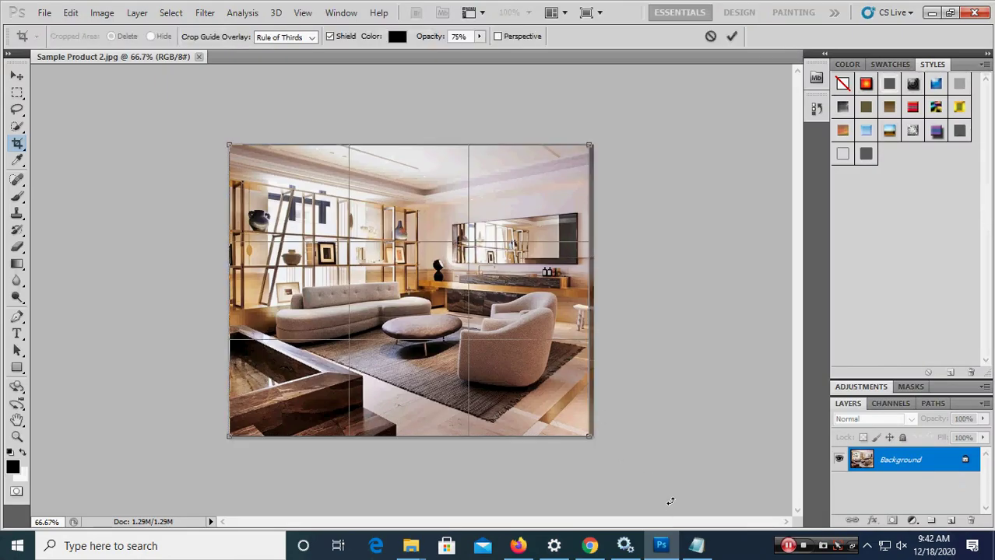
pyautogui.press('Return')
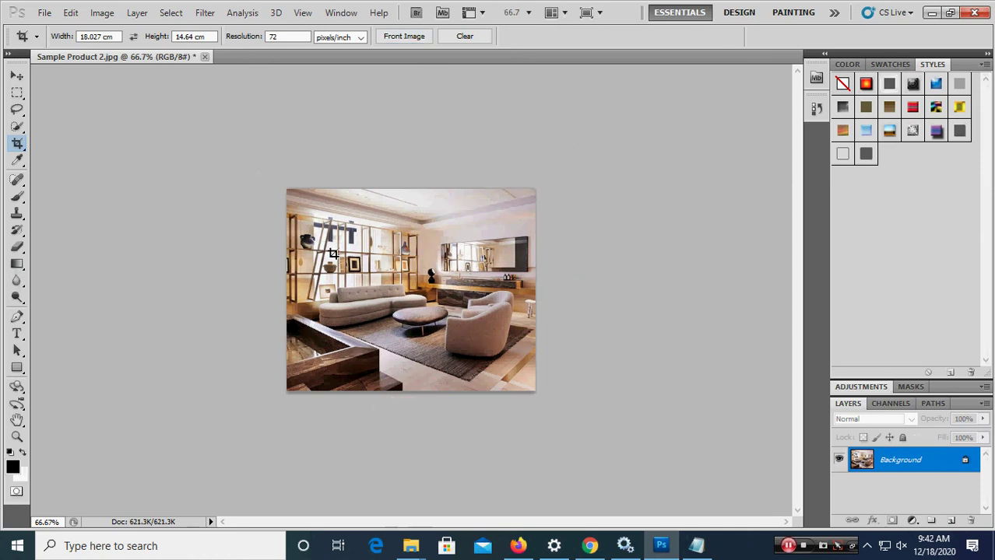
pyautogui.hotkey('ctrl', '1')
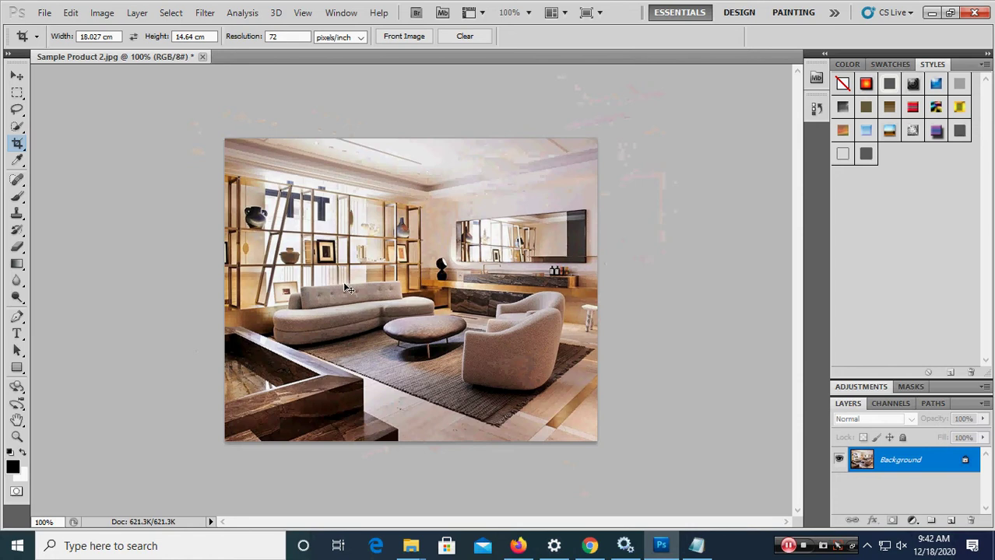
# Bring up the Curves adjustment and cancel it without changes
pyautogui.hotkey('ctrl', 'm')
pyautogui.moveTo(472, 60); pyautogui.dragTo(622, 104)
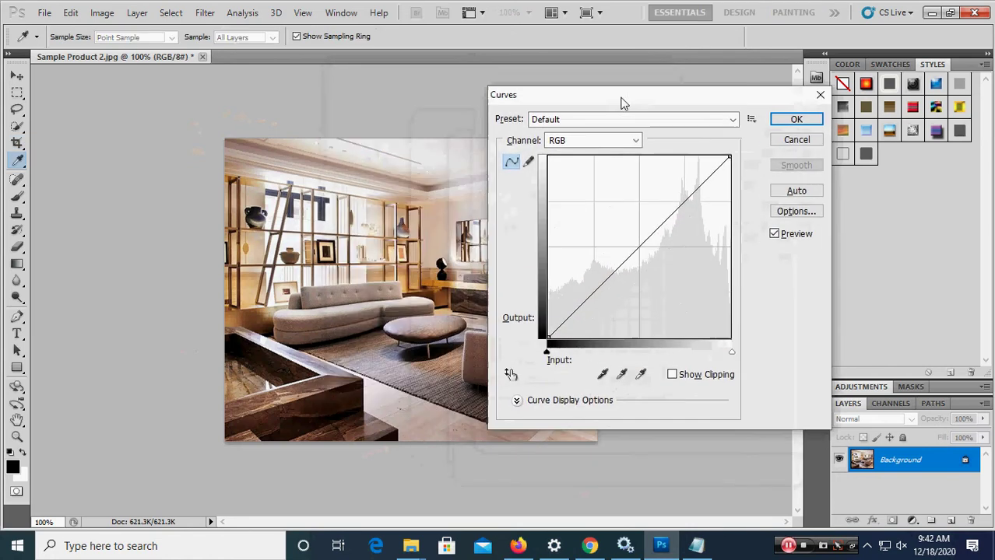
pyautogui.click(798, 142)
pyautogui.press('c')
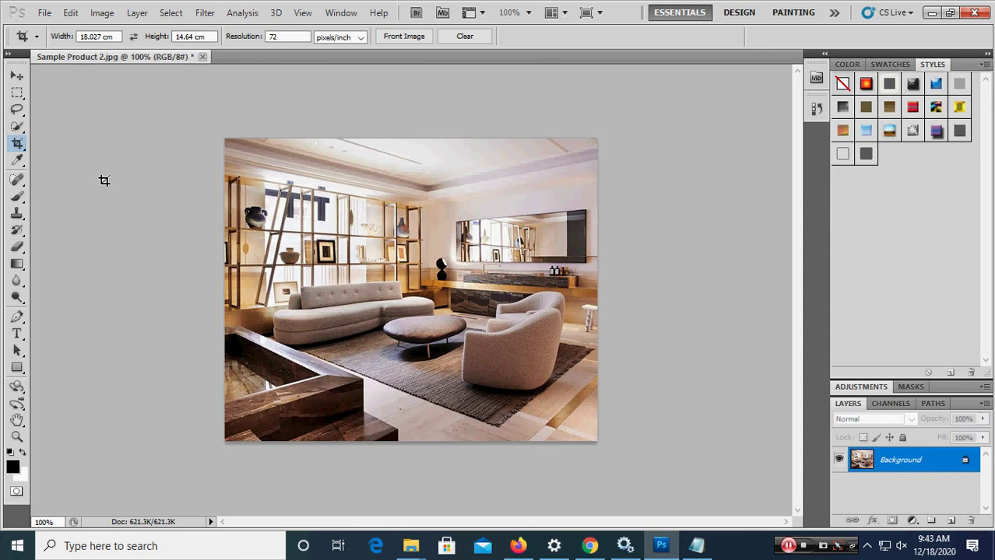
# Confirm the canvas size is 18.03 × 14.64 cm, leaving it unchanged
pyautogui.click(135, 17)
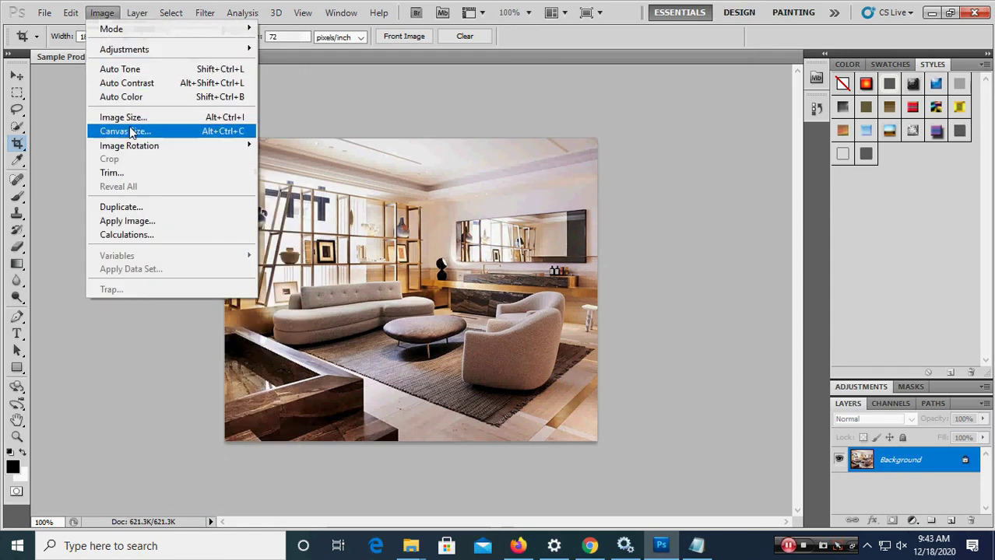
pyautogui.click(129, 131)
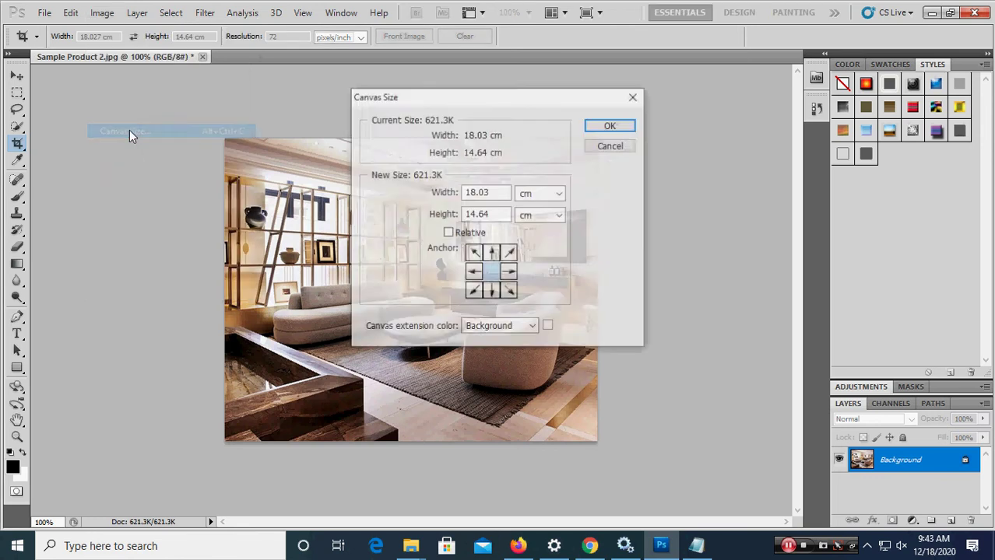
pyautogui.click(593, 146)
pyautogui.click(104, 14)
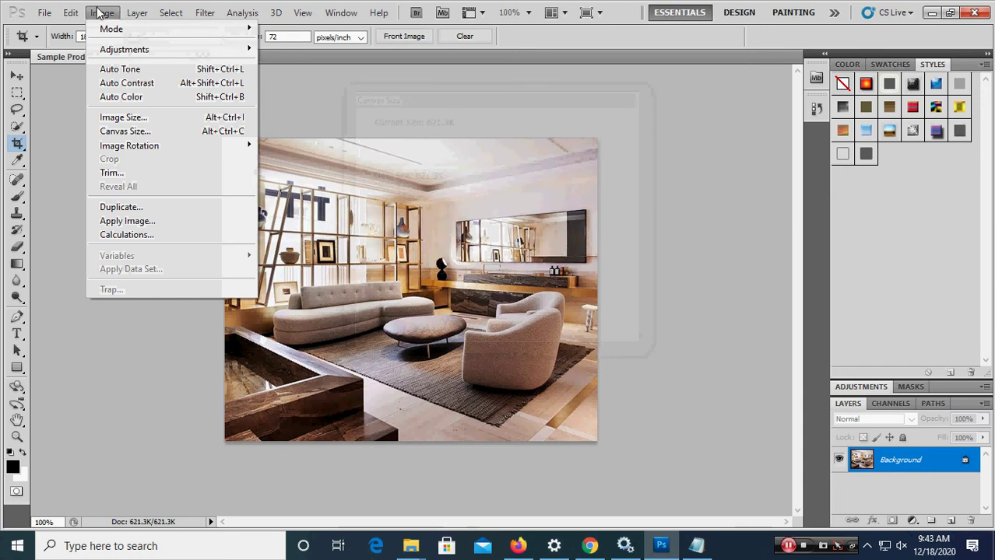
pyautogui.click(623, 131)
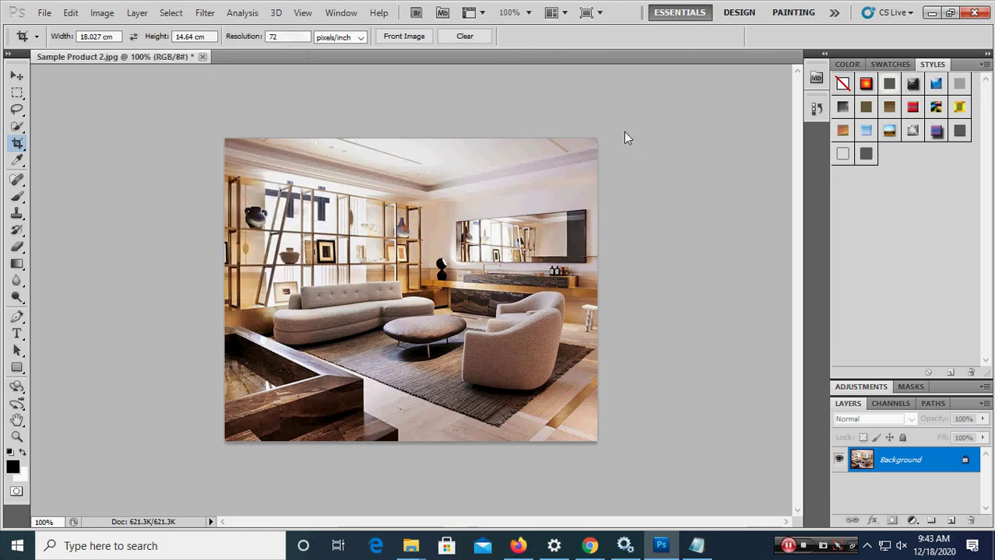
pyautogui.click(46, 11)
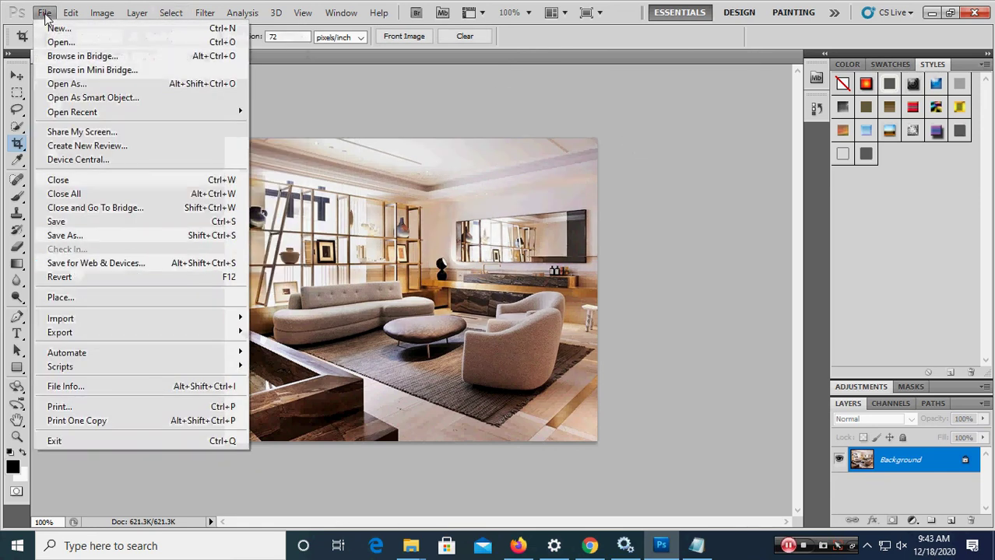
# In Save for Web & Devices, set JPEG Medium, quality 30, with Optimized on
pyautogui.click(96, 264)
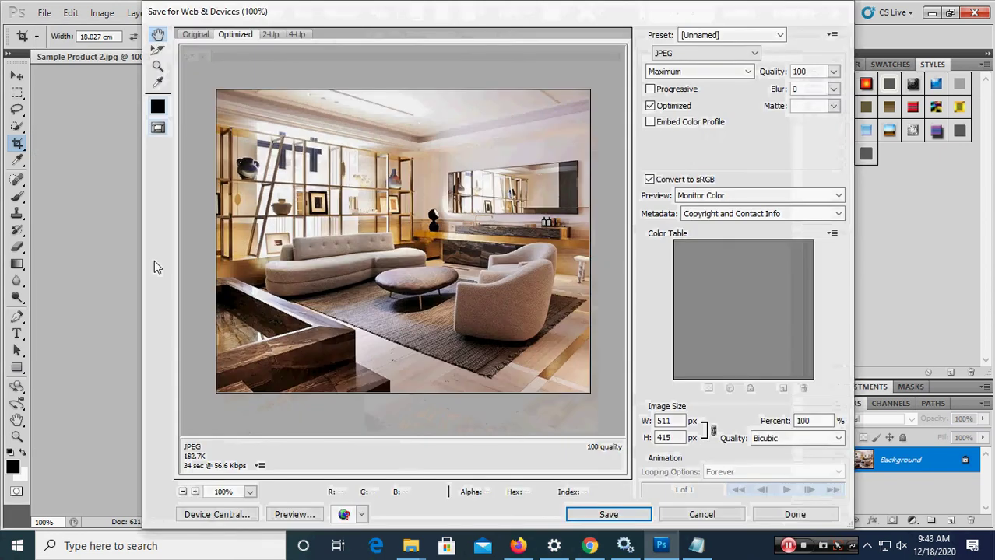
pyautogui.click(682, 72)
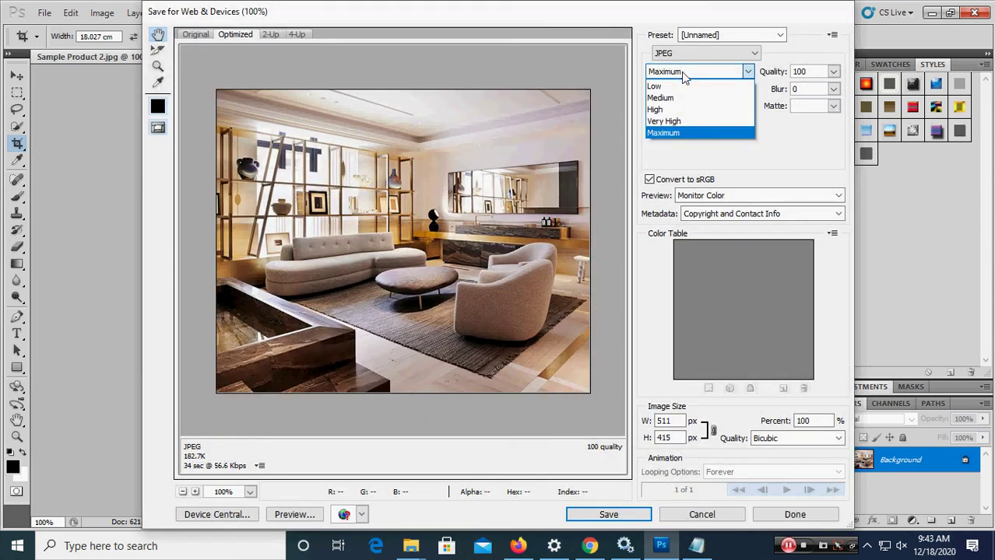
pyautogui.click(674, 94)
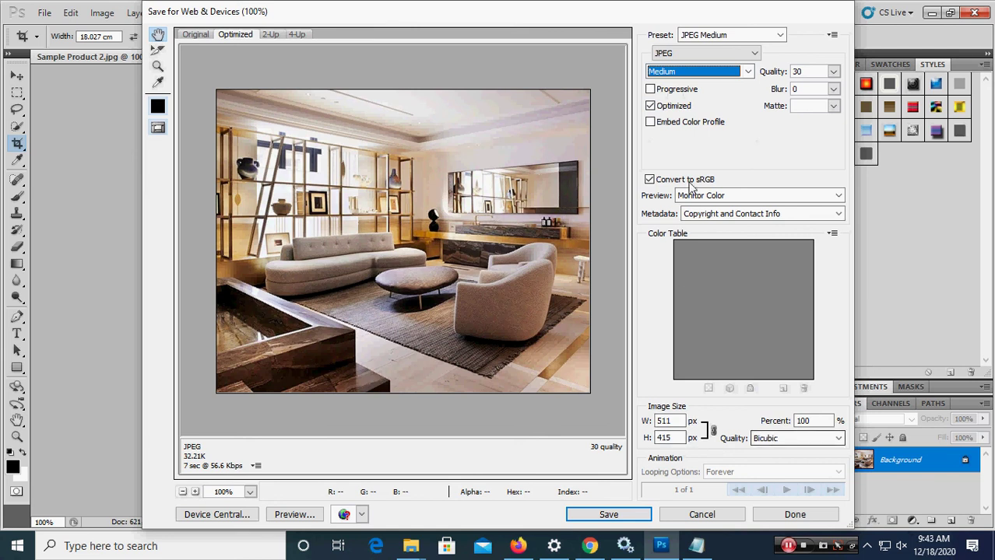
pyautogui.click(650, 106)
pyautogui.click(650, 106)
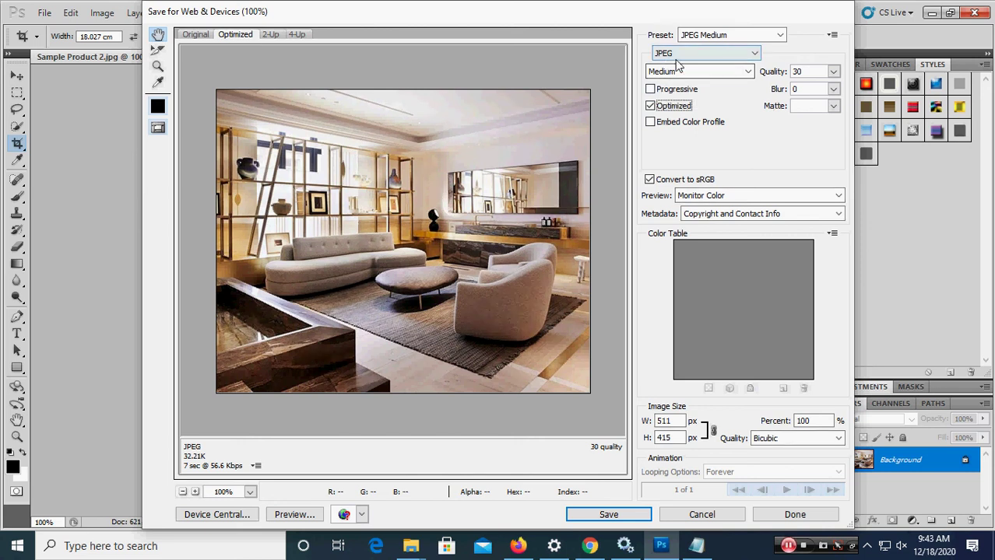
pyautogui.click(677, 59)
pyautogui.click(661, 76)
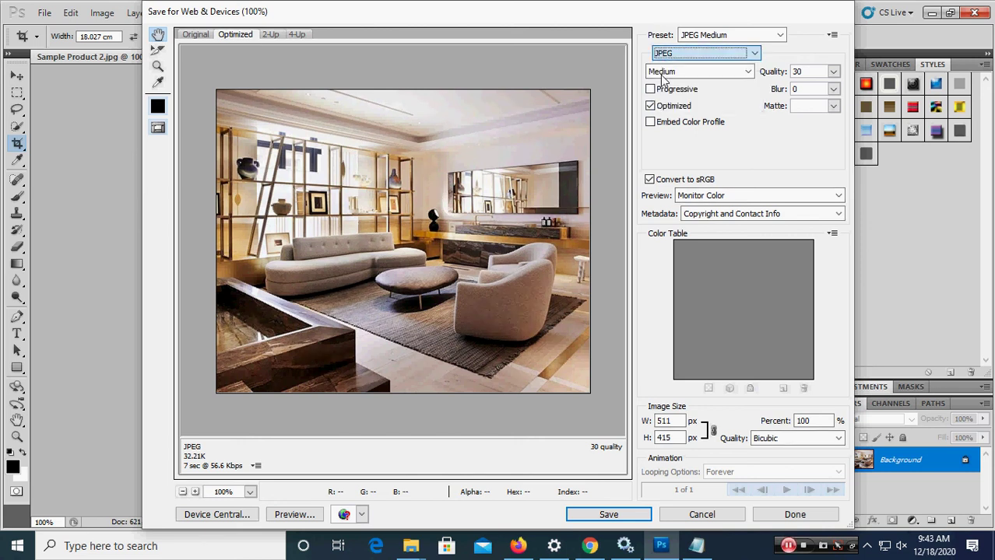
pyautogui.click(660, 76)
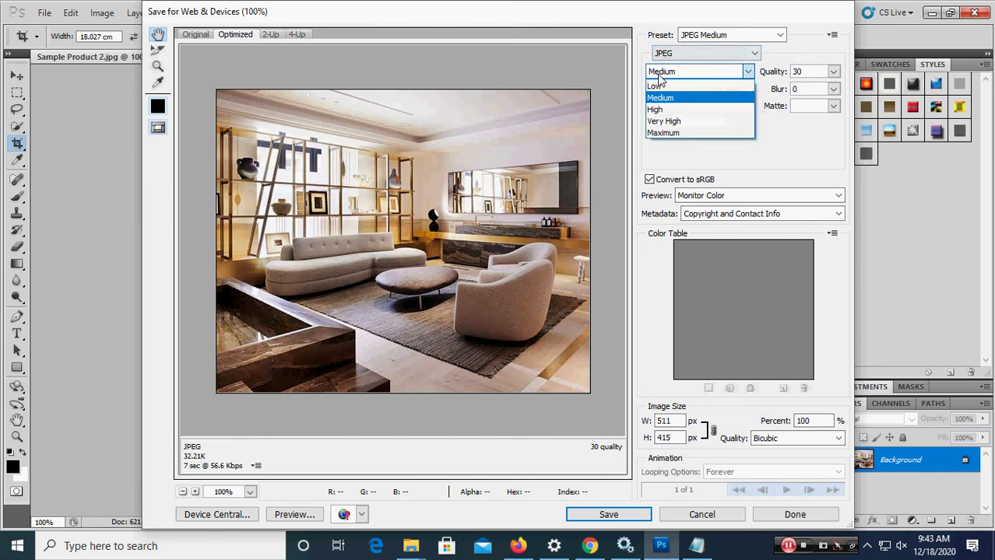
pyautogui.click(662, 94)
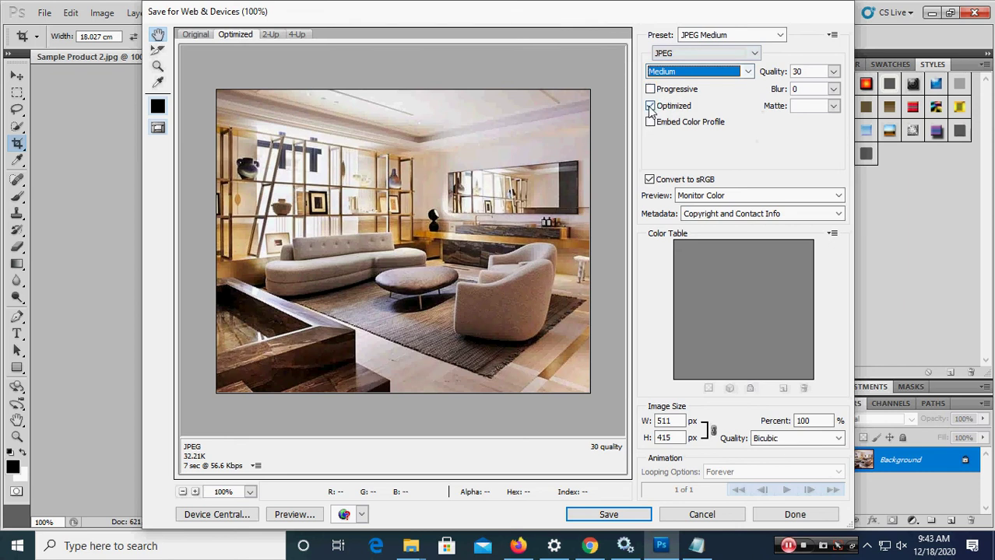
pyautogui.click(650, 106)
pyautogui.click(650, 107)
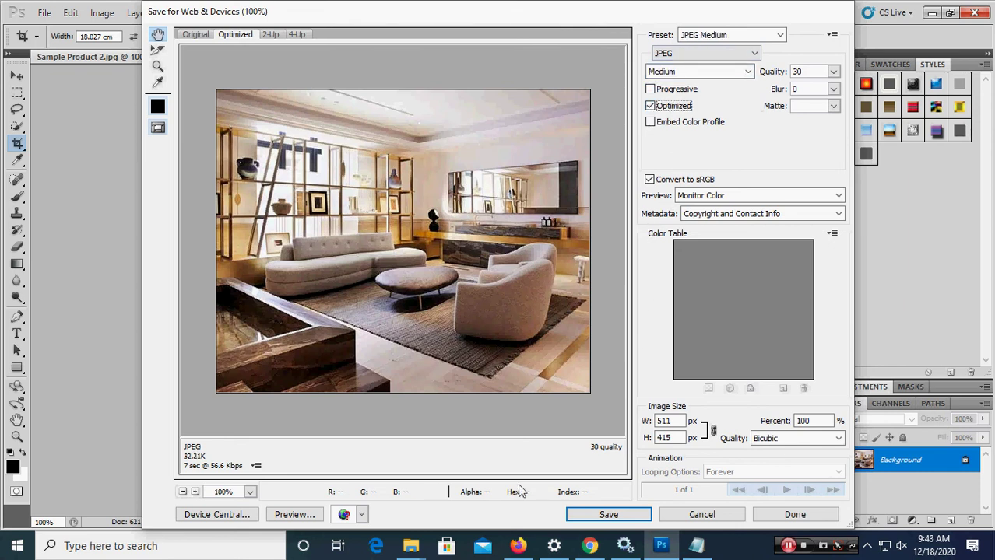
# Save the export as Sample-Product-3 and close the original document without saving
pyautogui.click(622, 516)
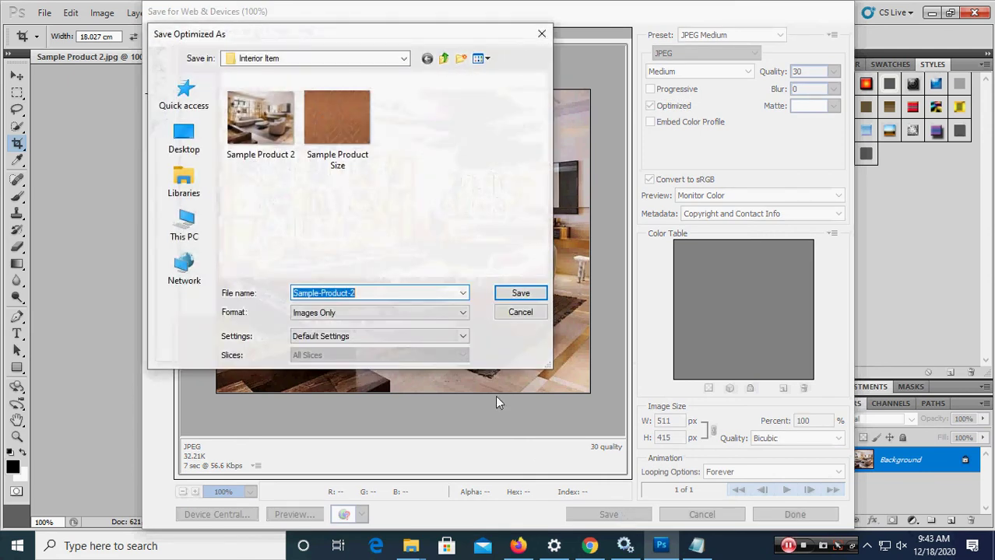
pyautogui.click(374, 294)
pyautogui.write('3')
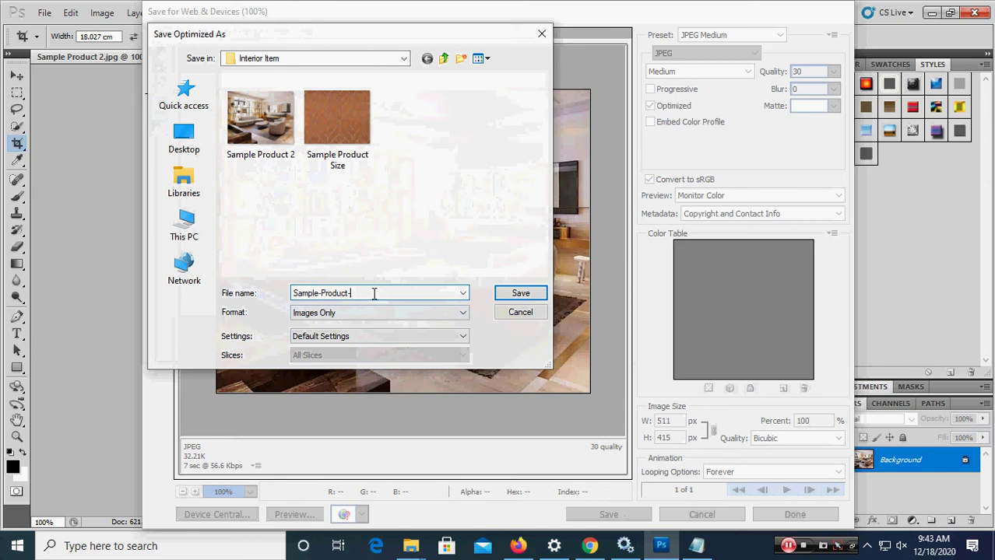
pyautogui.click(520, 293)
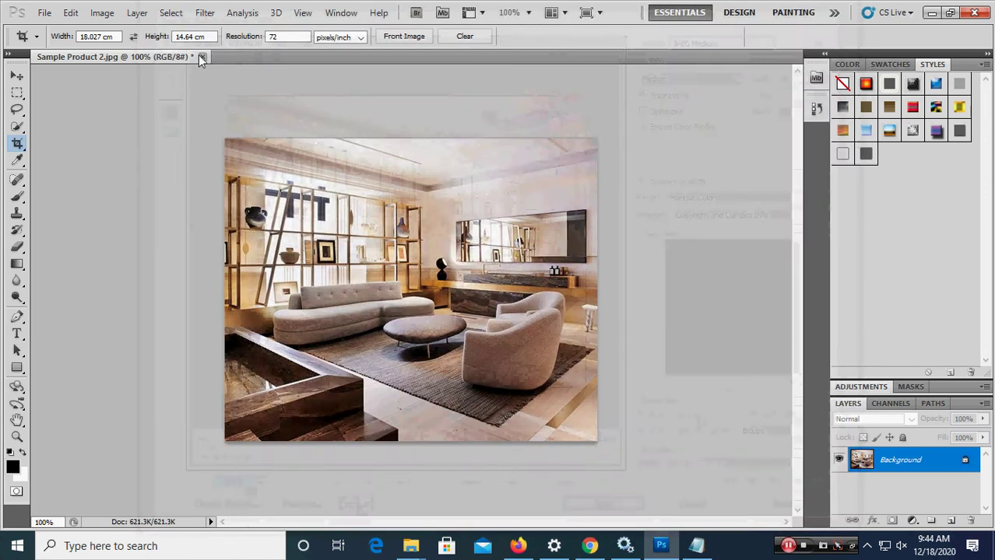
pyautogui.click(201, 56)
pyautogui.click(500, 216)
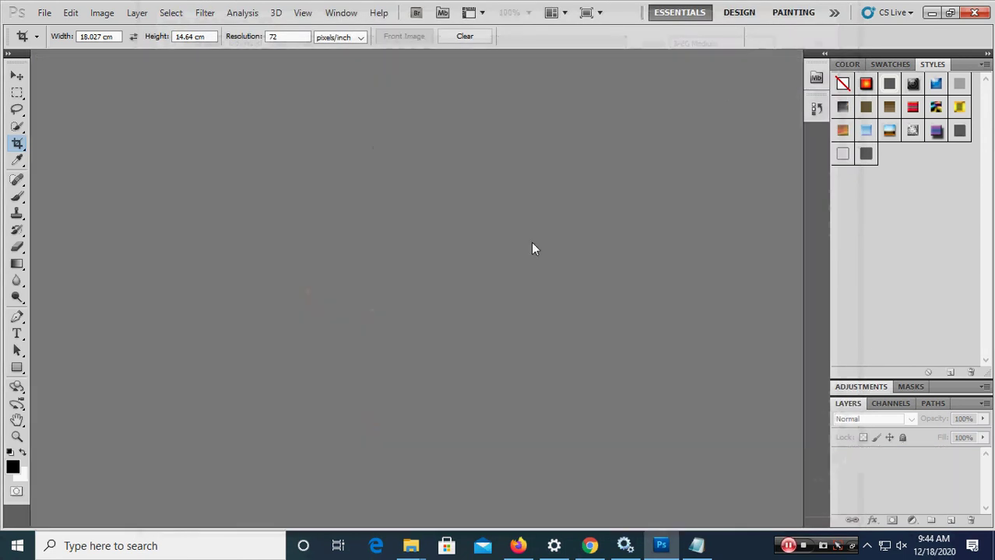
# Check Sample Product 2's properties, showing a 132 KB file size
pyautogui.click(932, 13)
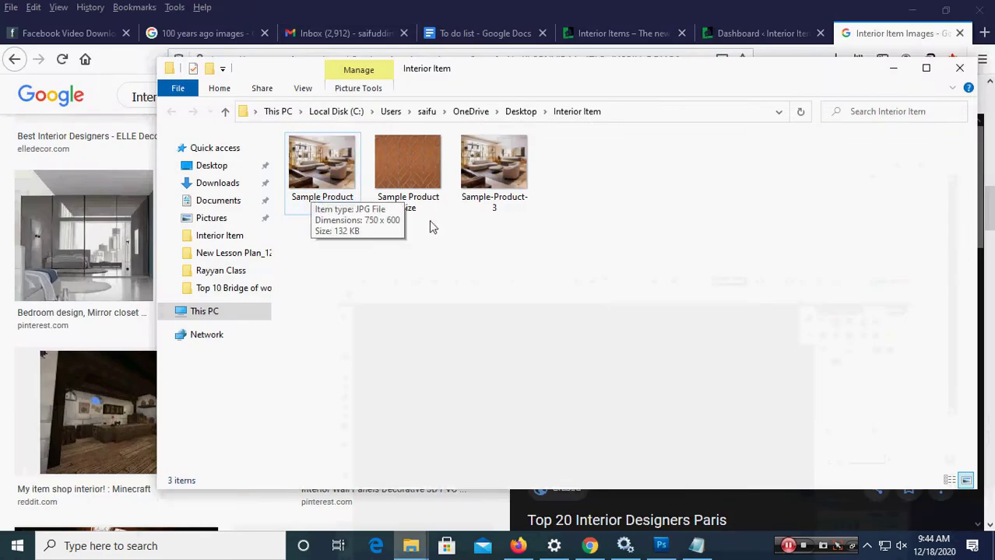
pyautogui.click(489, 174)
pyautogui.click(330, 185)
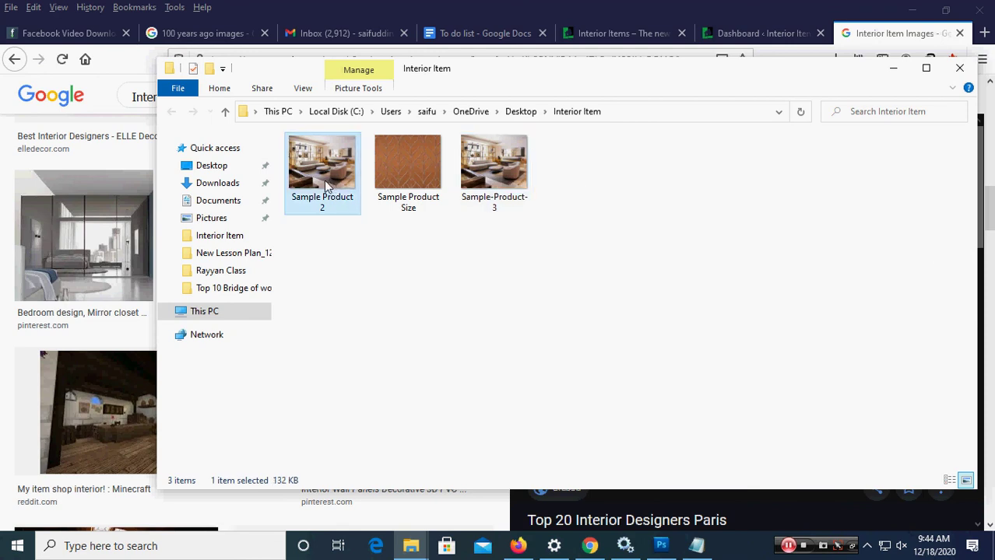
pyautogui.rightClick(327, 187)
pyautogui.click(358, 518)
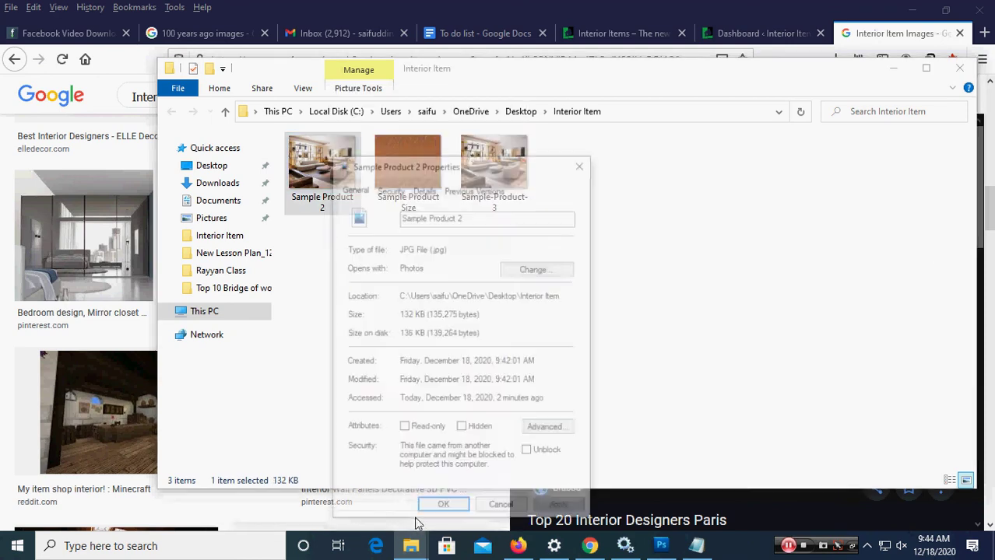
pyautogui.moveTo(399, 314); pyautogui.dragTo(423, 314)
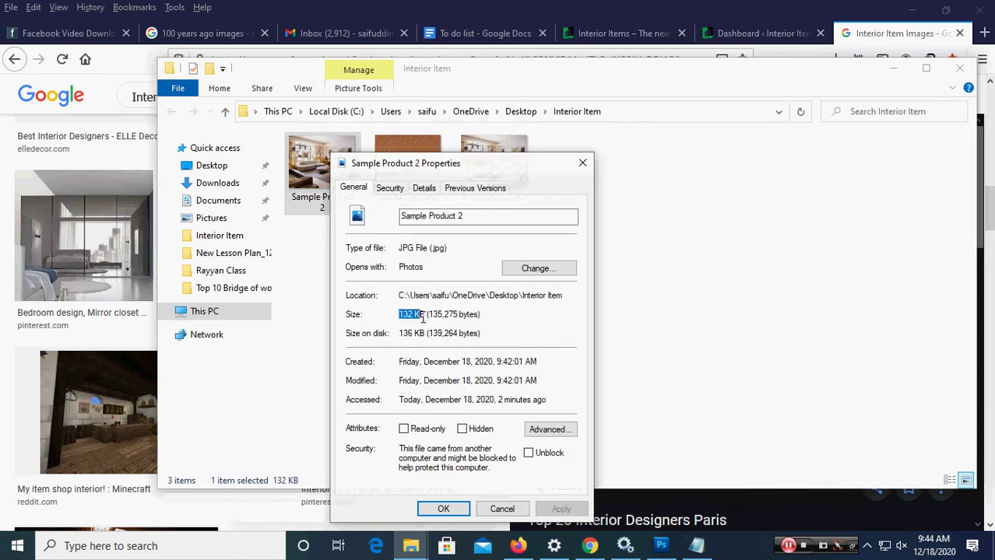
pyautogui.click(582, 163)
# Check Sample-Product-3's properties at 33.0 KB, then close the Interior Item window
pyautogui.click(489, 155)
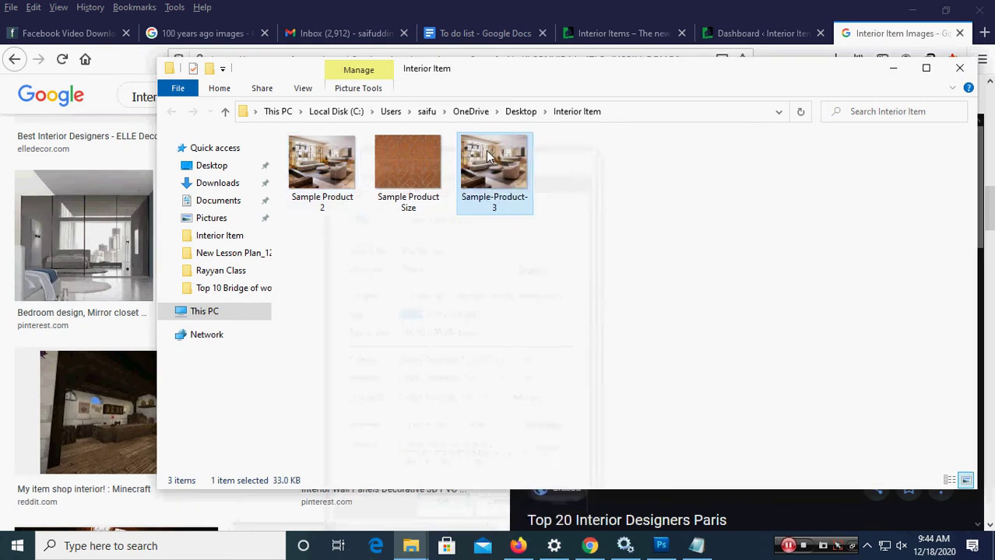
pyautogui.rightClick(489, 155)
pyautogui.click(533, 519)
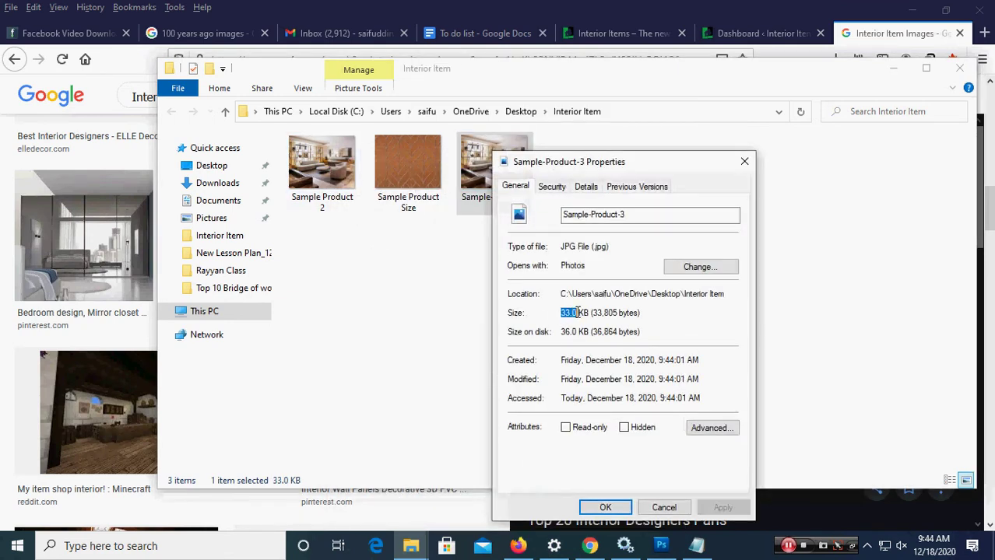
pyautogui.click(662, 508)
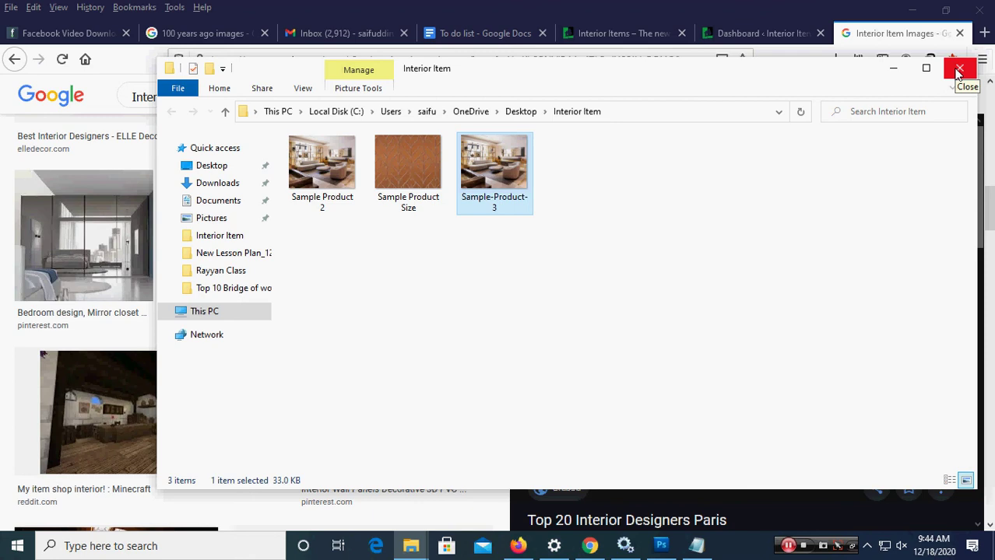
pyautogui.click(958, 70)
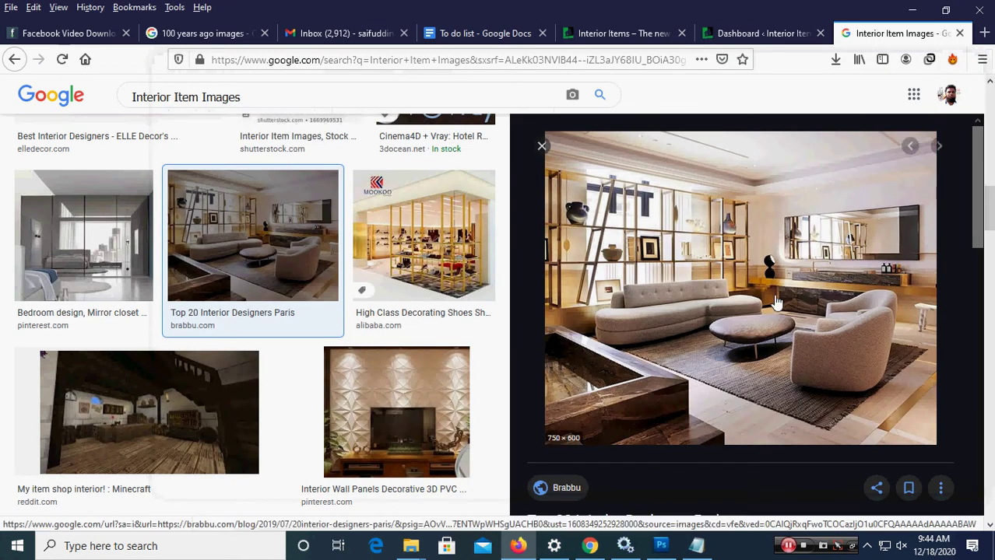
# Close the Google Images tab and duplicate Design Wood Chair from All Products
pyautogui.click(959, 33)
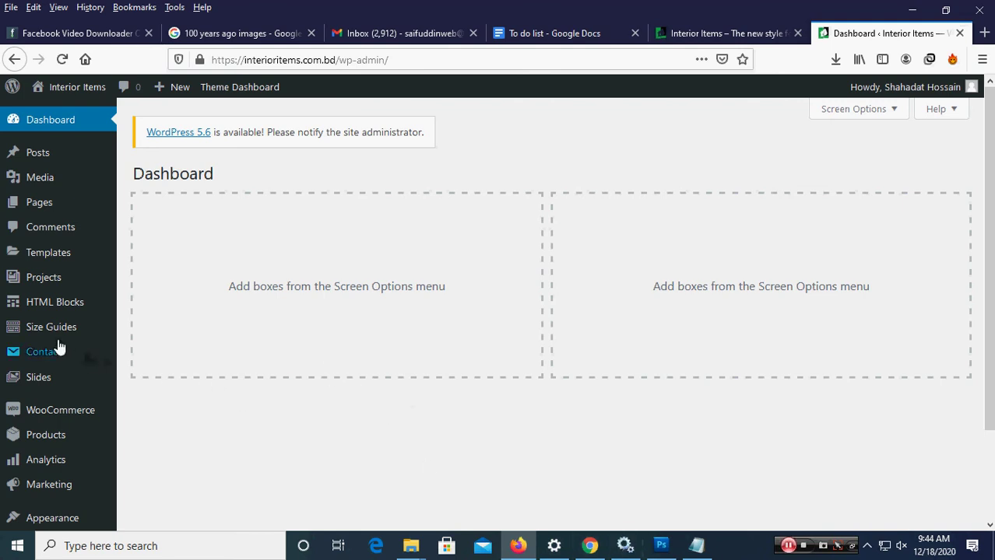
pyautogui.scroll(-2, 62, 344)
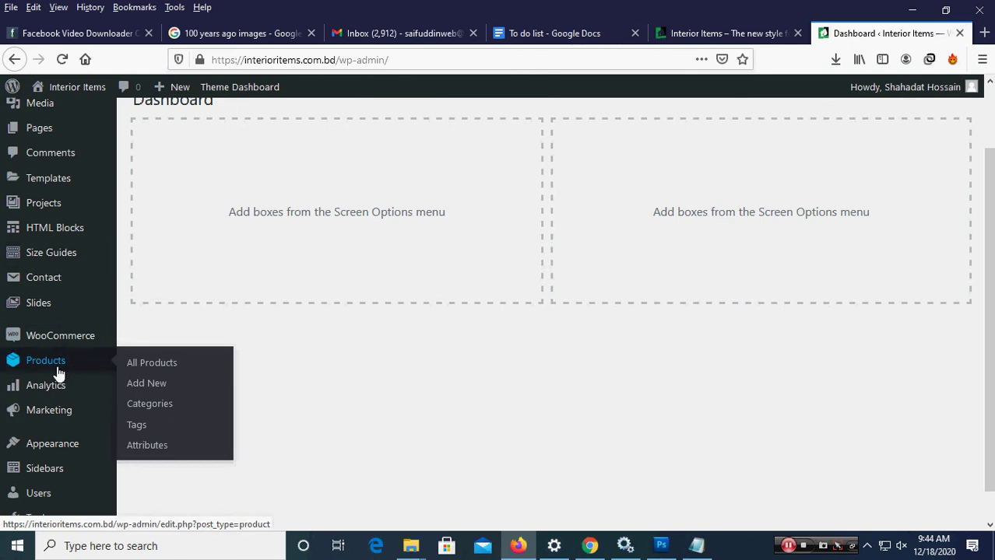
pyautogui.click(144, 375)
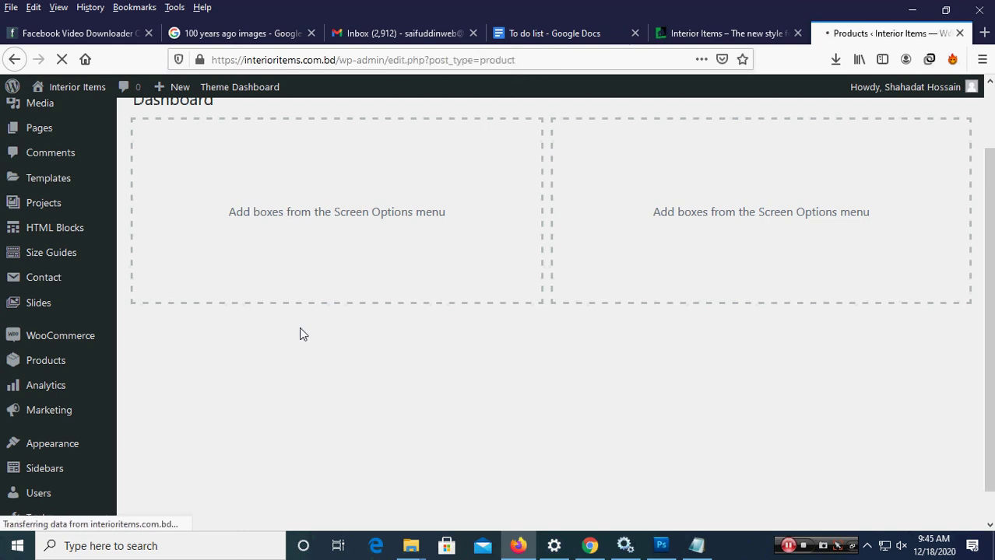
pyautogui.scroll(-2, 289, 302)
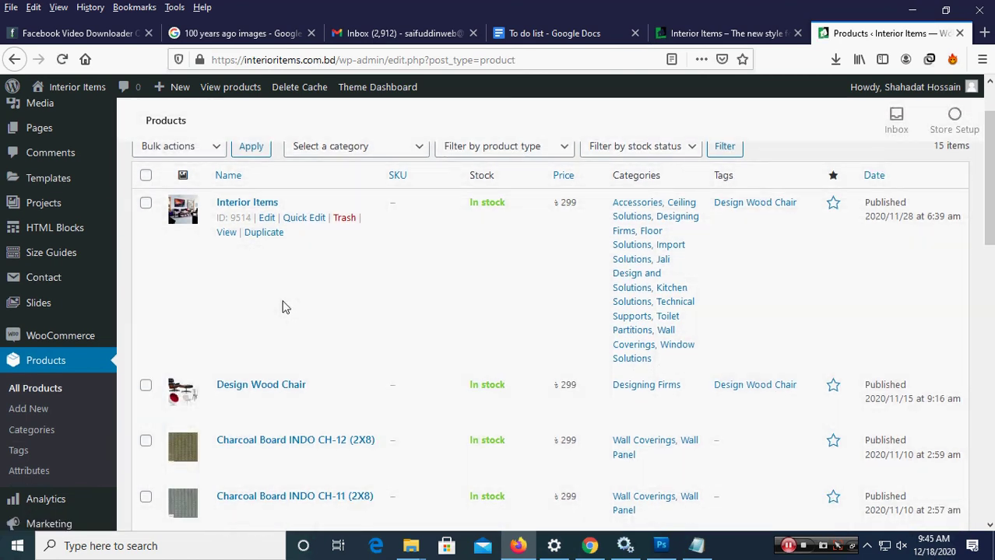
pyautogui.scroll(-2, 286, 306)
pyautogui.scroll(-2, 284, 305)
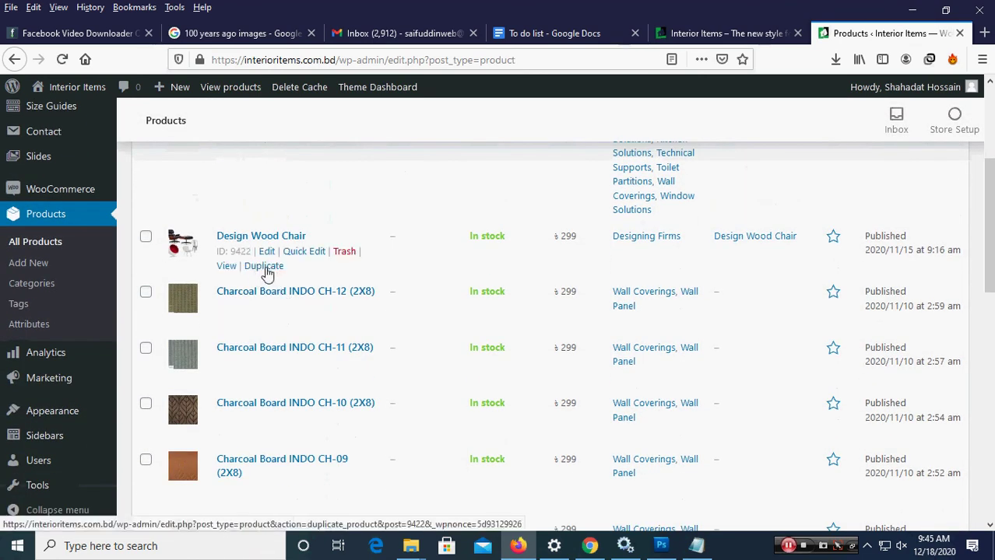
pyautogui.click(265, 266)
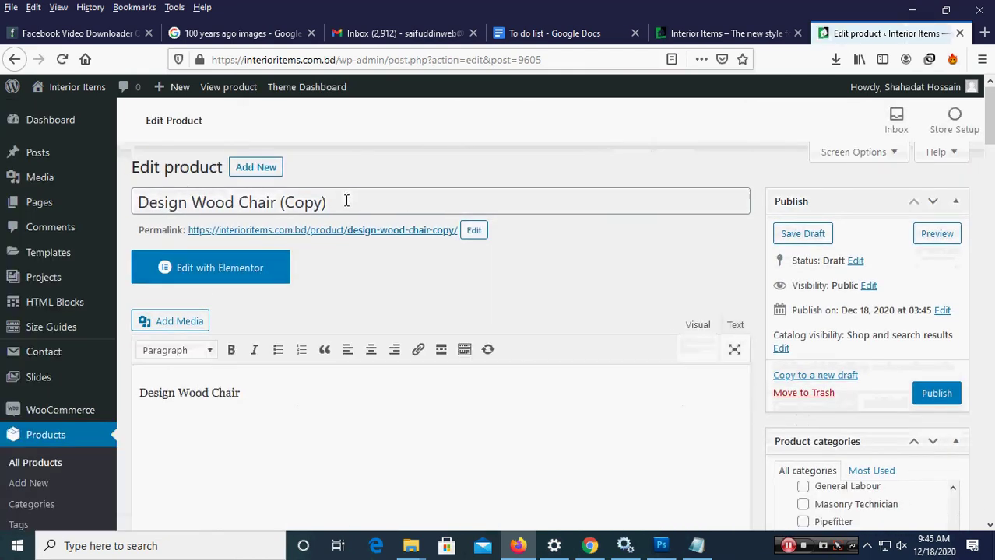
# Rename the product title and its permalink slug to 'Sample Product 3'
pyautogui.moveTo(346, 201); pyautogui.dragTo(129, 201)
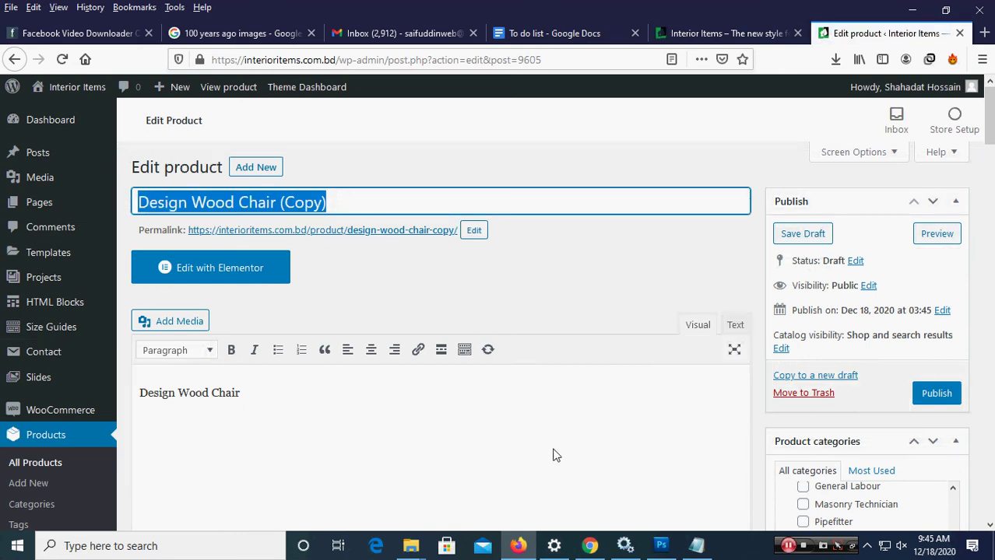
pyautogui.write('Sam')
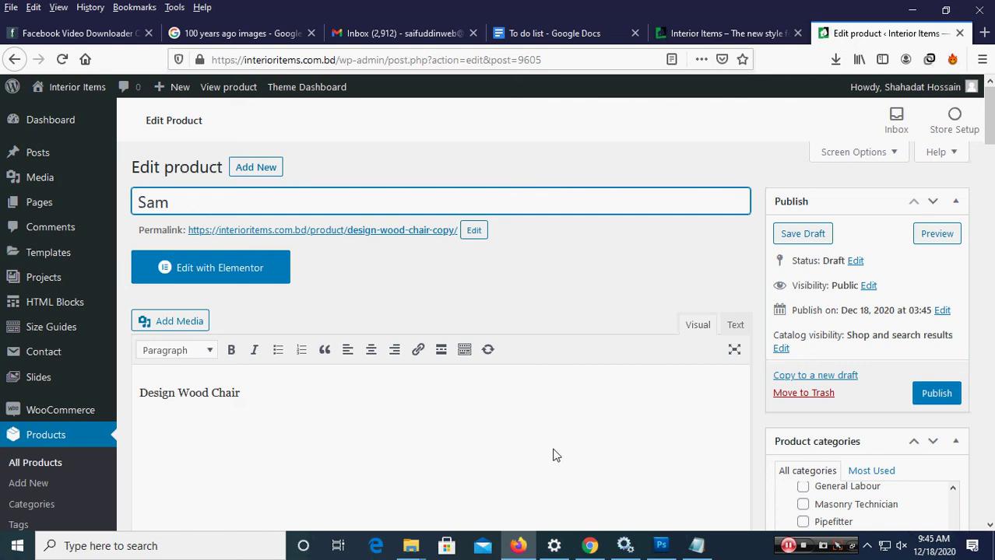
pyautogui.write('ple')
pyautogui.write(' P')
pyautogui.write('rod')
pyautogui.write('uct')
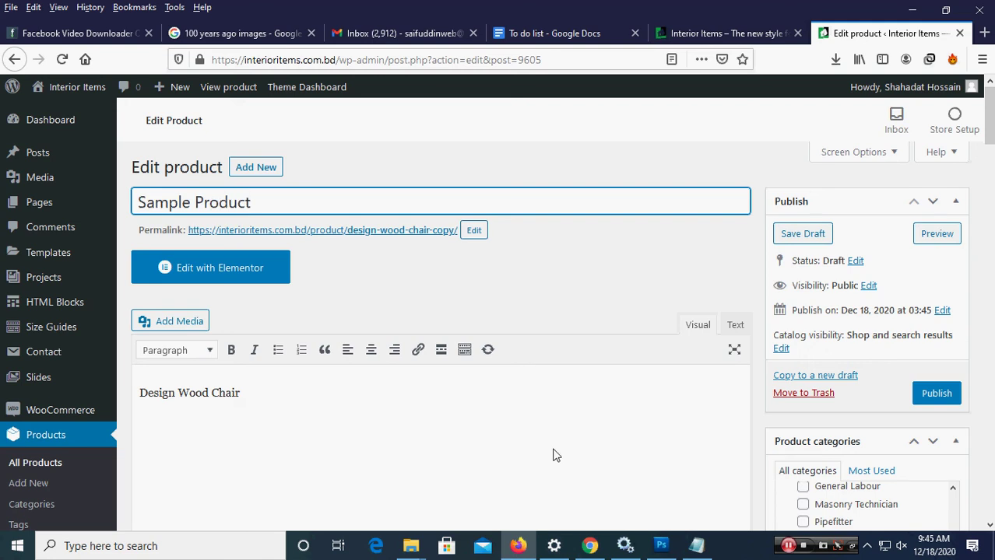
pyautogui.write(' 3')
pyautogui.click(477, 231)
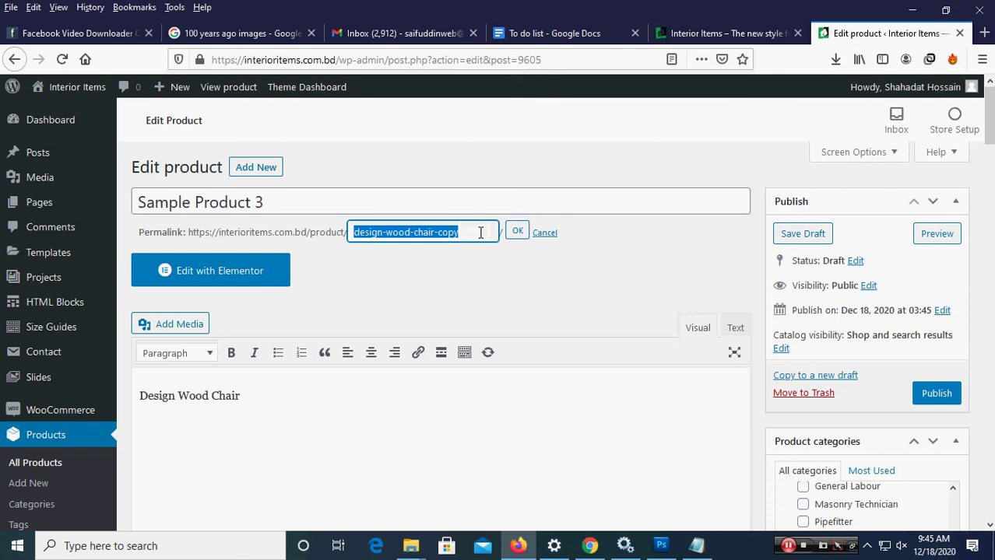
pyautogui.write('Sample Product 3')
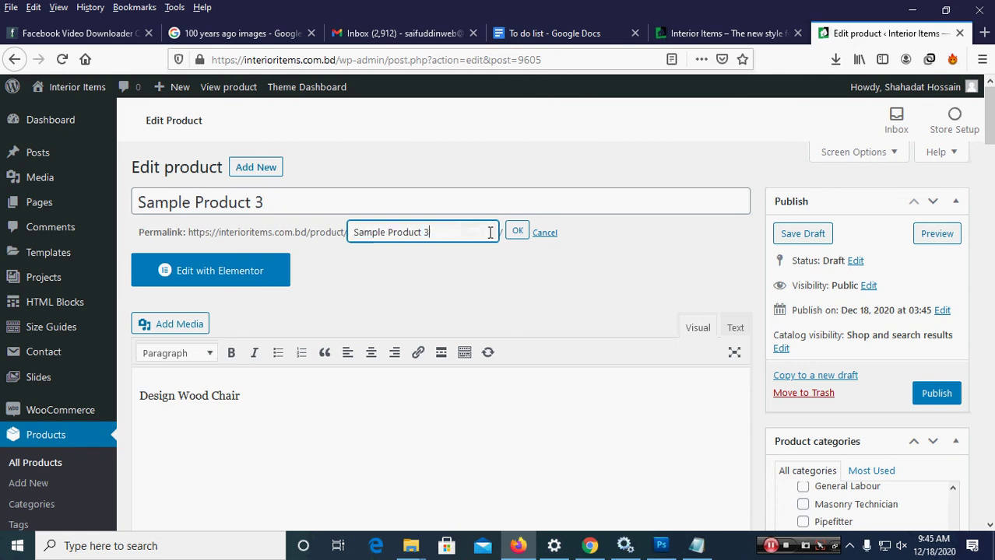
pyautogui.click(516, 232)
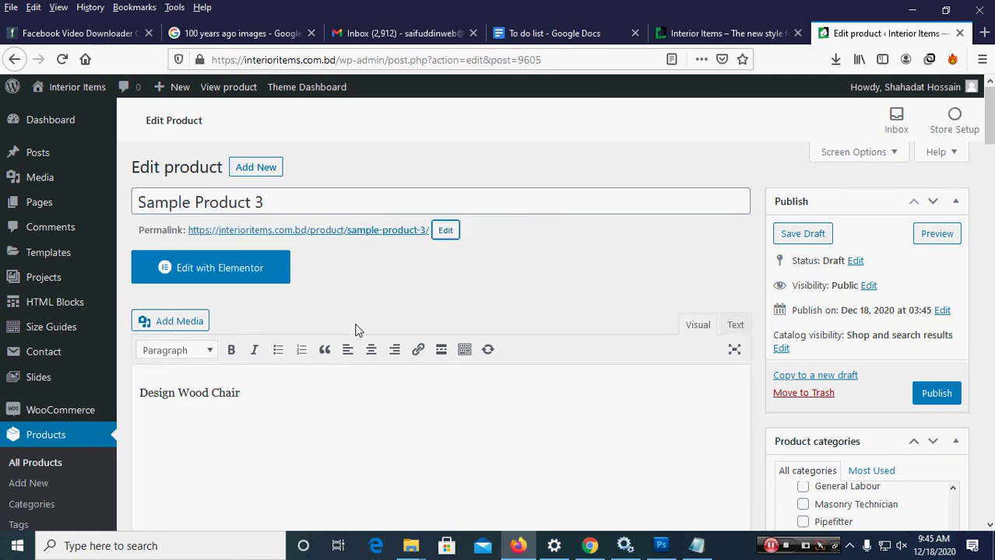
# Replace the 'Design Wood Chair' product description with 'Sample Product 3'
pyautogui.click(326, 422)
pyautogui.moveTo(258, 394); pyautogui.dragTo(141, 395)
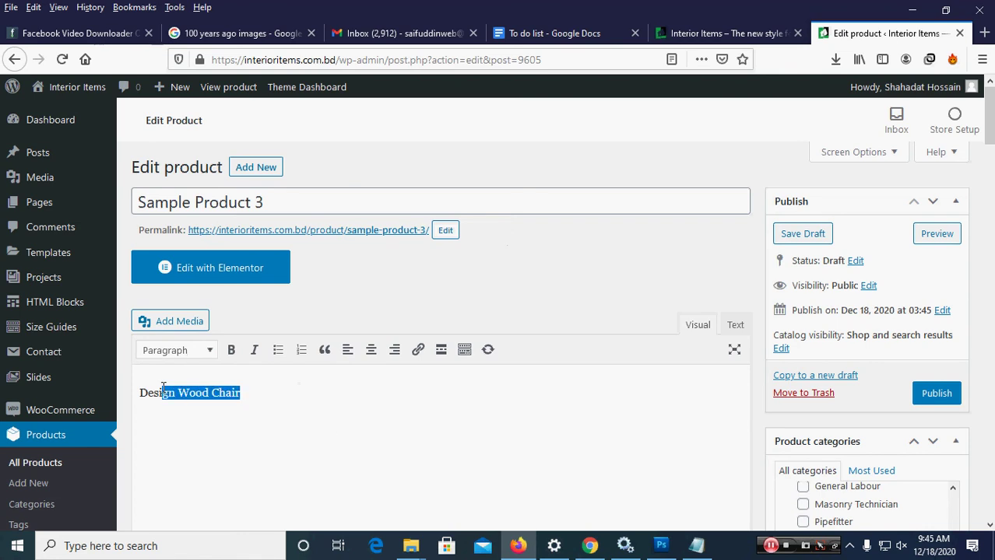
pyautogui.hotkey('ctrl', 'v')
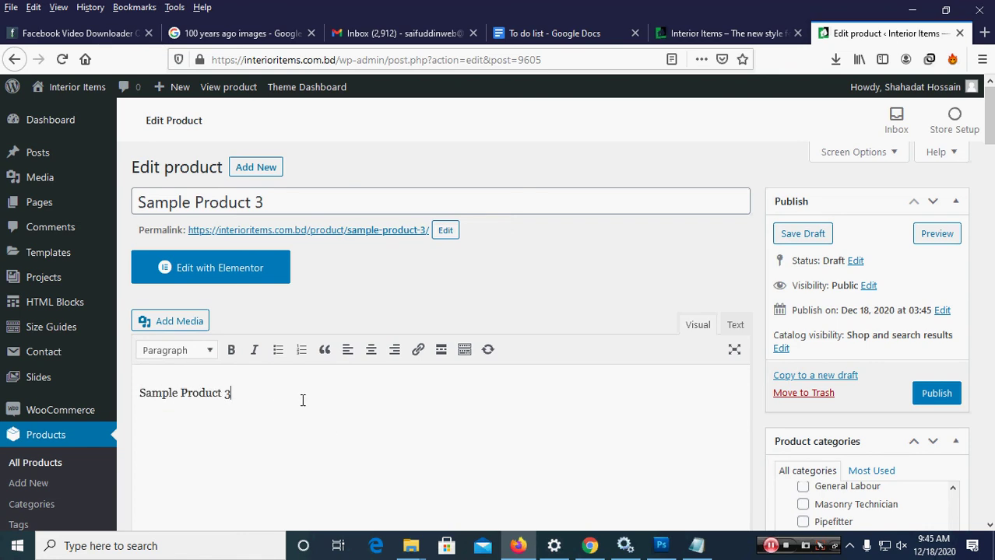
# Change the short description from 'Design Wood Chair' to 'Sample Product 3 Description'
pyautogui.scroll(-1, 357, 369)
pyautogui.scroll(-1, 352, 358)
pyautogui.scroll(-1, 357, 358)
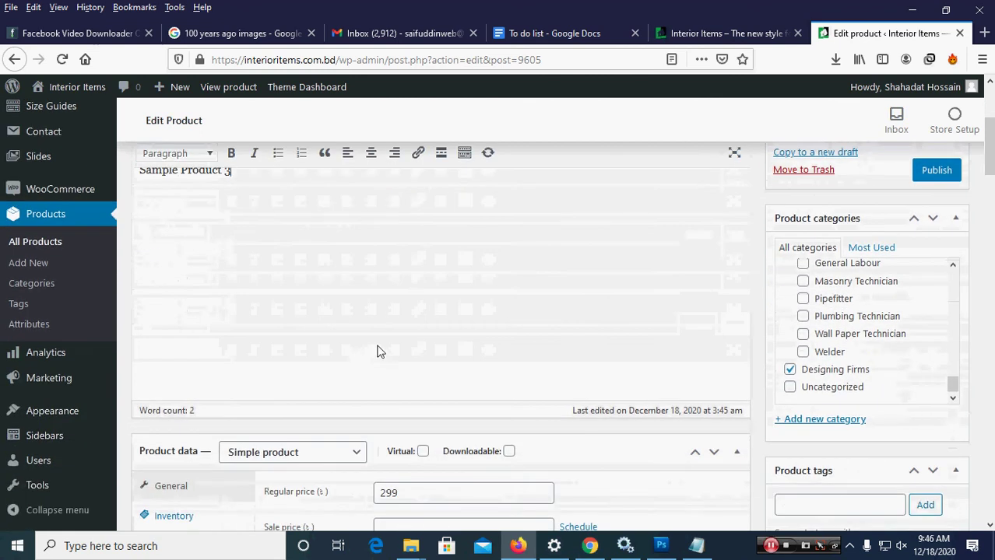
pyautogui.scroll(-1, 377, 348)
pyautogui.scroll(-2, 377, 348)
pyautogui.scroll(-1, 379, 347)
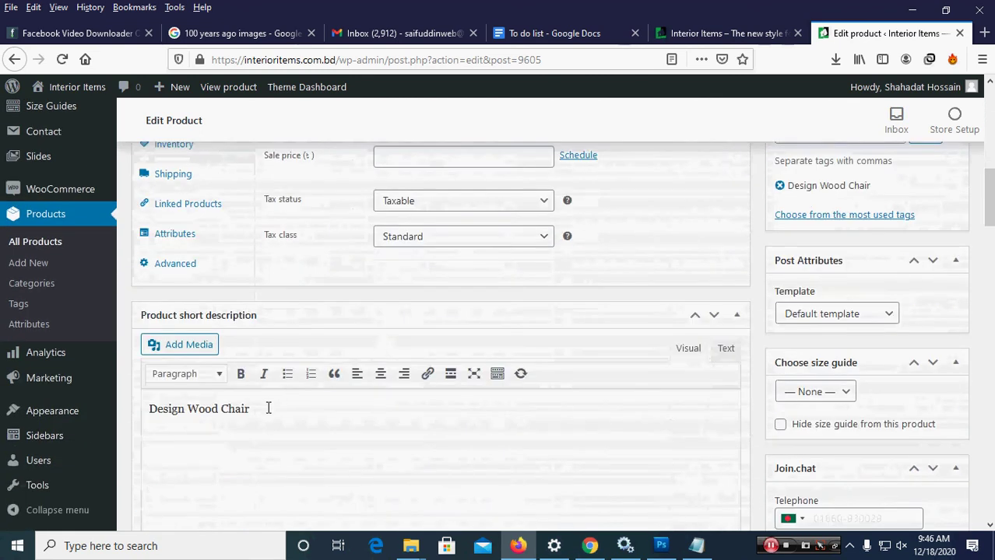
pyautogui.moveTo(264, 408); pyautogui.dragTo(144, 414)
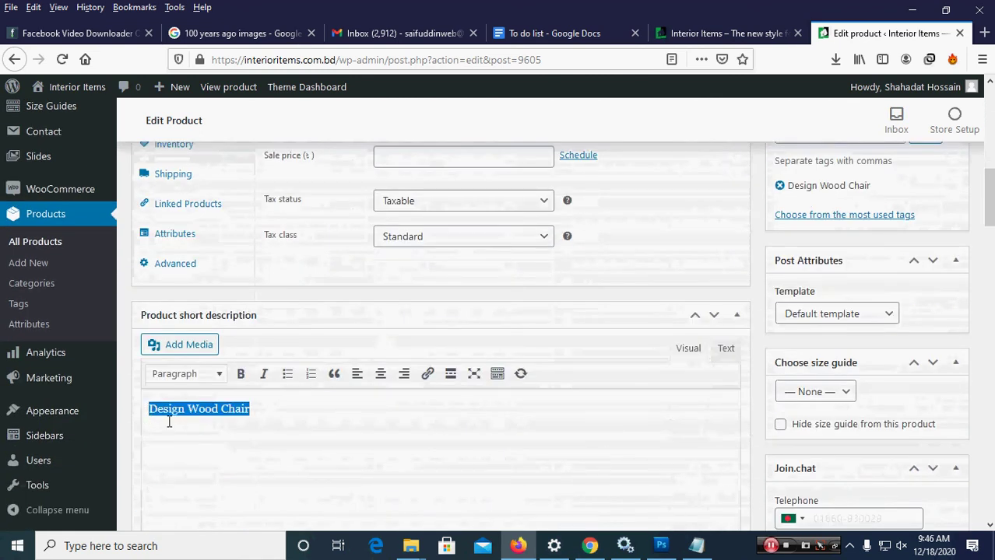
pyautogui.hotkey('ctrl', 'v')
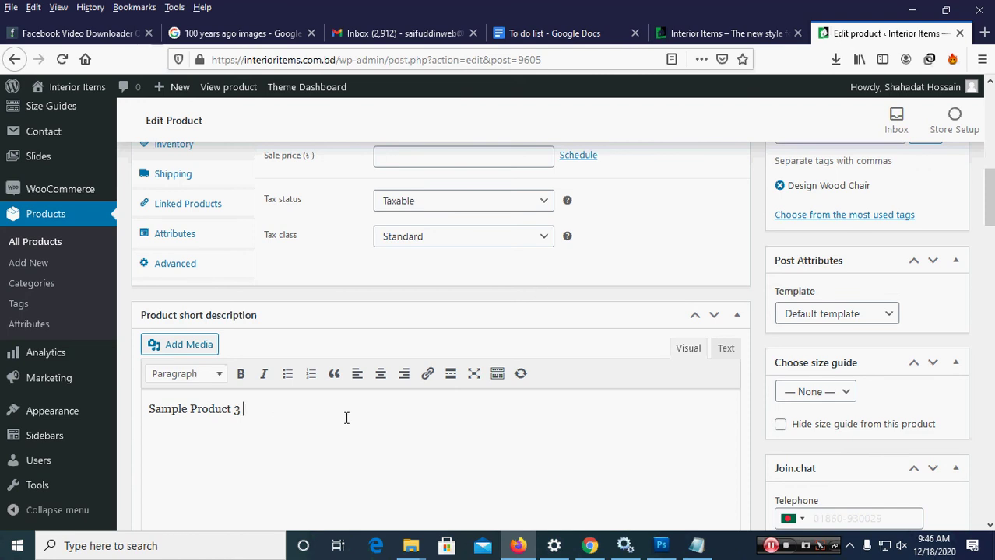
pyautogui.write('Descrip')
pyautogui.write('tion')
# Tick the India category under Import Solutions
pyautogui.scroll(-5, 346, 378)
pyautogui.scroll(-2, 348, 373)
pyautogui.scroll(-2, 348, 381)
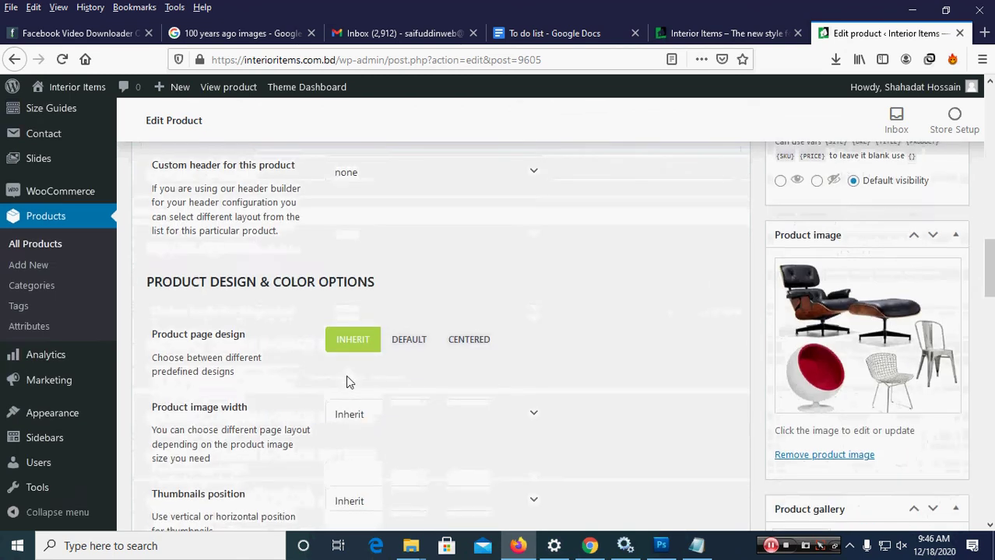
pyautogui.scroll(7, 853, 288)
pyautogui.scroll(2, 918, 284)
pyautogui.scroll(2, 915, 276)
pyautogui.scroll(3, 896, 304)
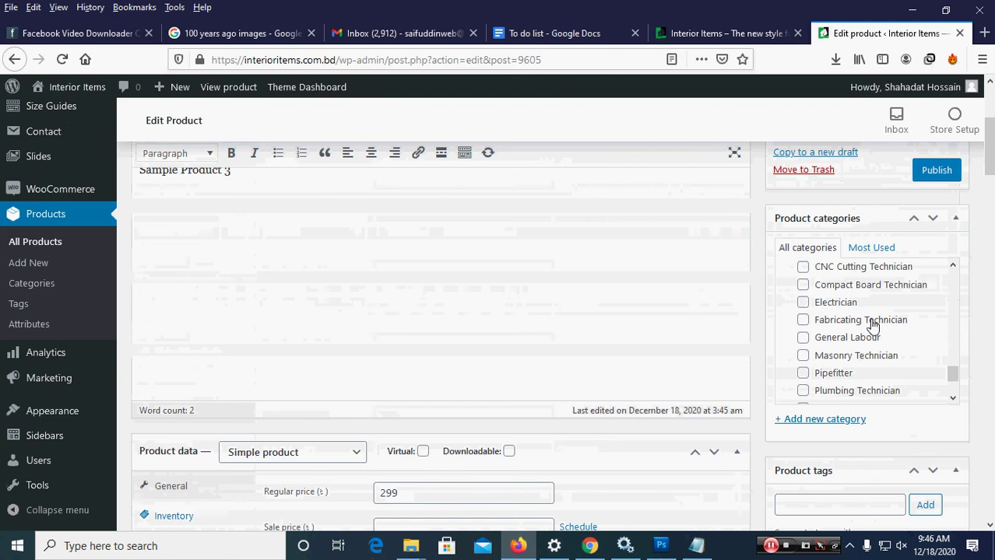
pyautogui.scroll(2, 872, 325)
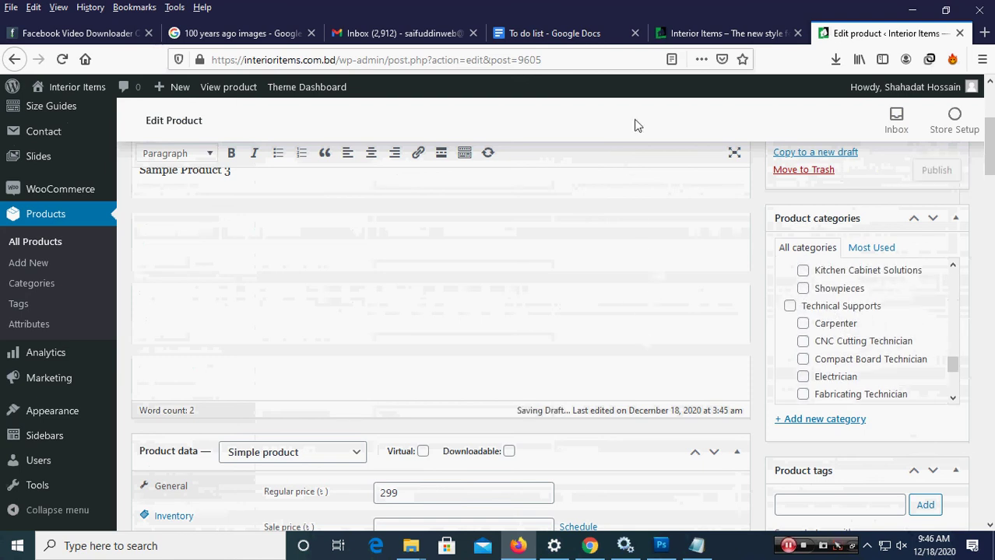
pyautogui.scroll(-3, 815, 328)
pyautogui.scroll(-1, 815, 331)
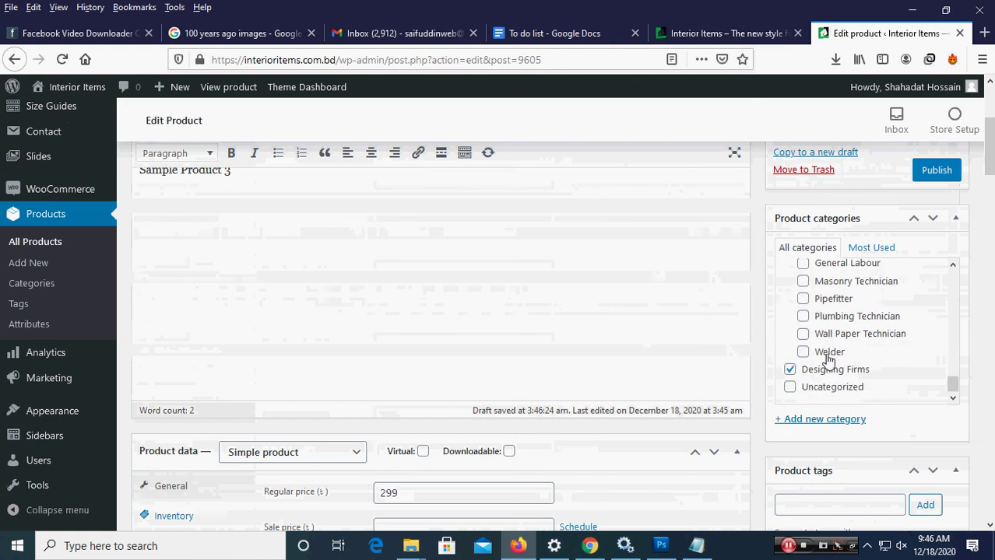
pyautogui.scroll(3, 821, 333)
pyautogui.scroll(3, 822, 334)
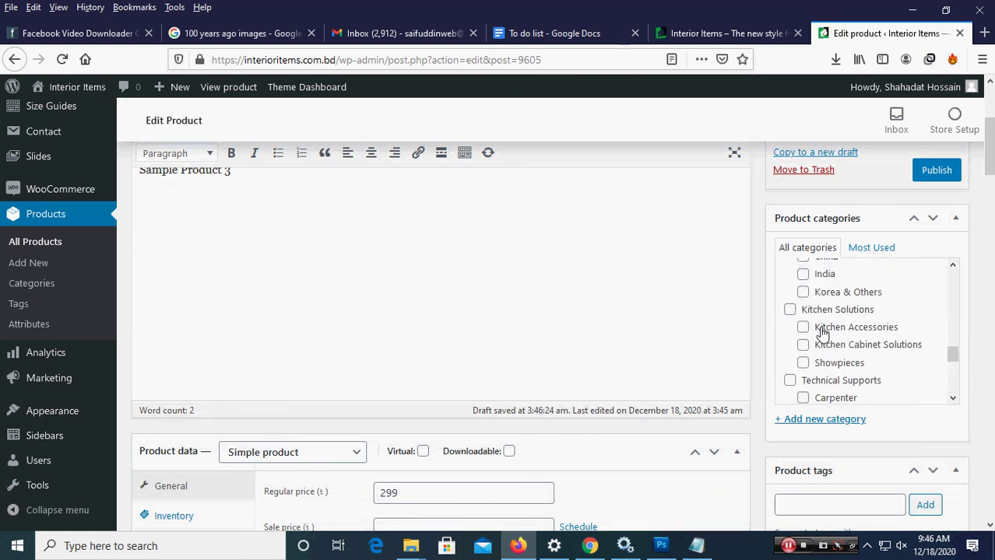
pyautogui.scroll(2, 819, 334)
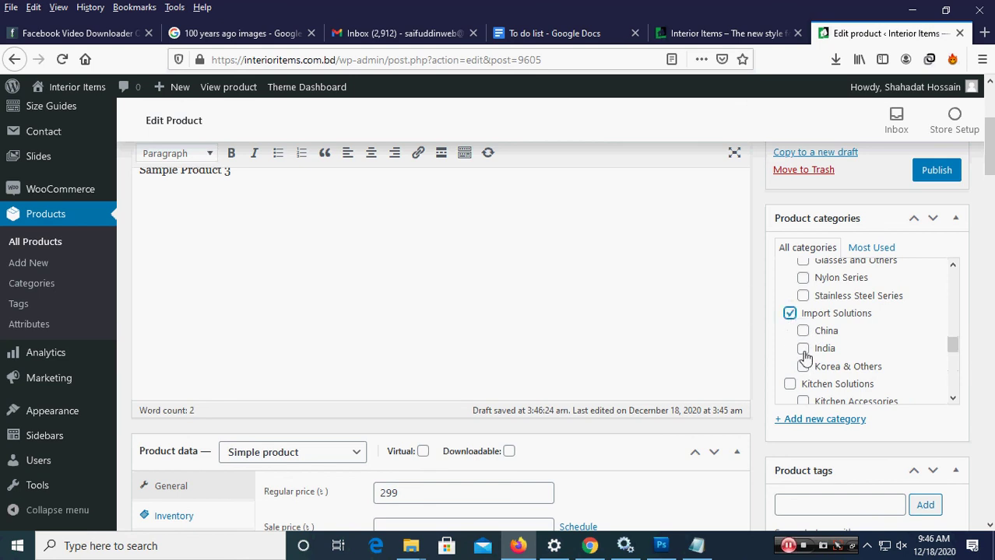
pyautogui.click(804, 350)
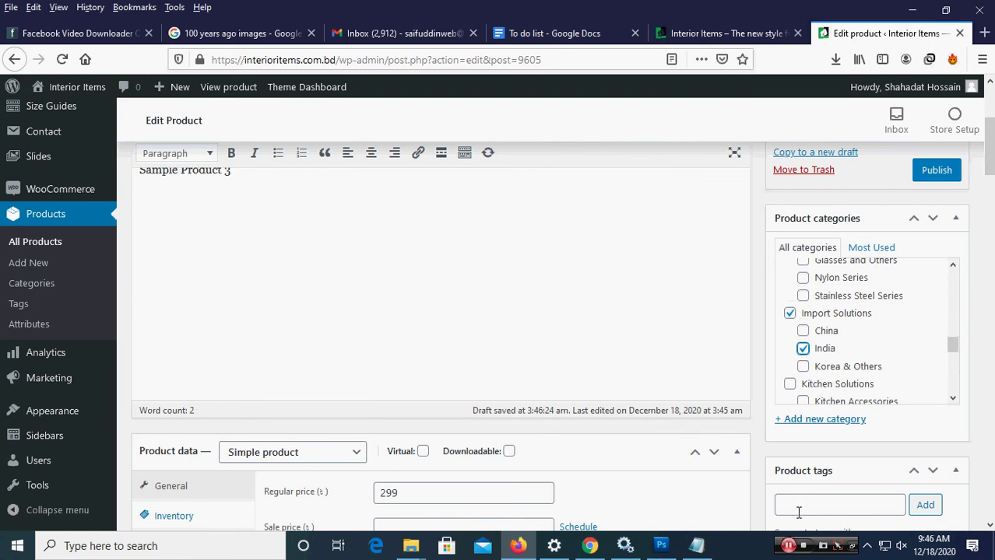
# Add 'Sample Product 3' as a product tag
pyautogui.scroll(-2, 802, 490)
pyautogui.click(817, 436)
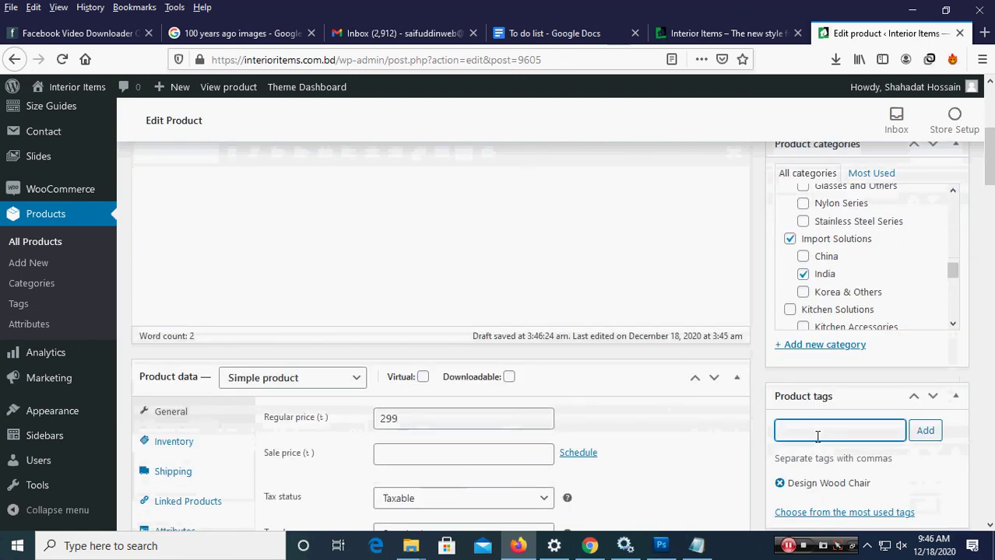
pyautogui.write('Sample Product 3')
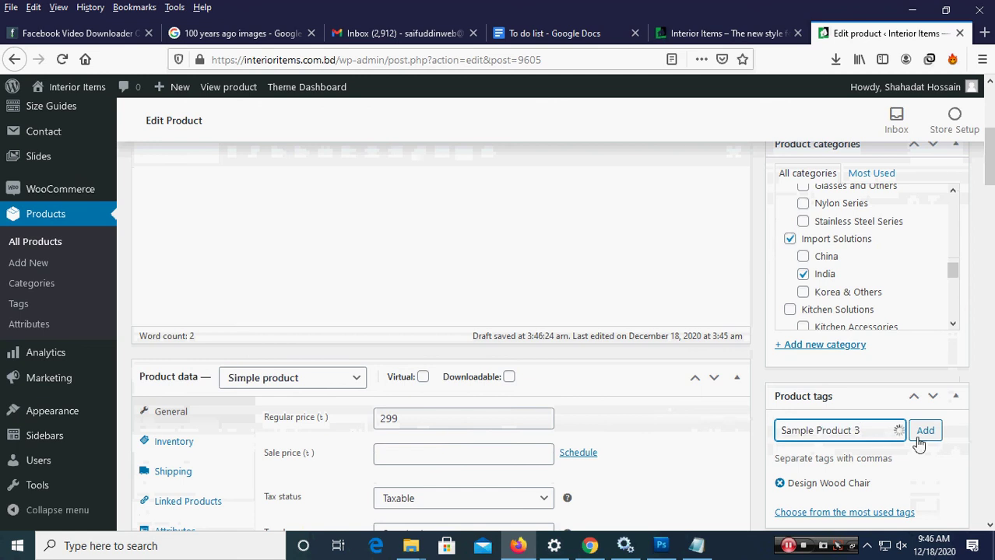
pyautogui.click(920, 437)
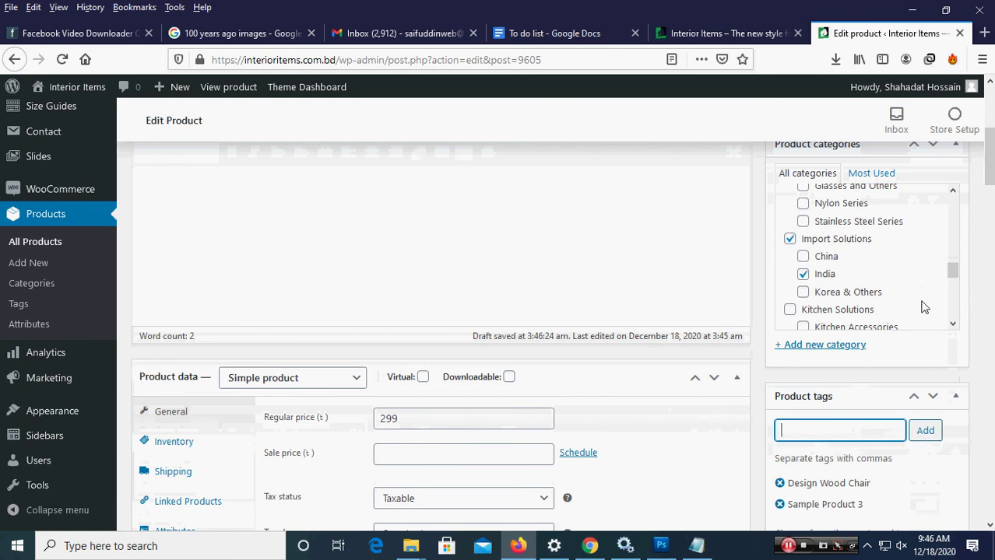
# Remove the old chair picture from the product gallery, leaving the product without images
pyautogui.scroll(3, 973, 244)
pyautogui.scroll(-3, 973, 264)
pyautogui.scroll(-3, 918, 304)
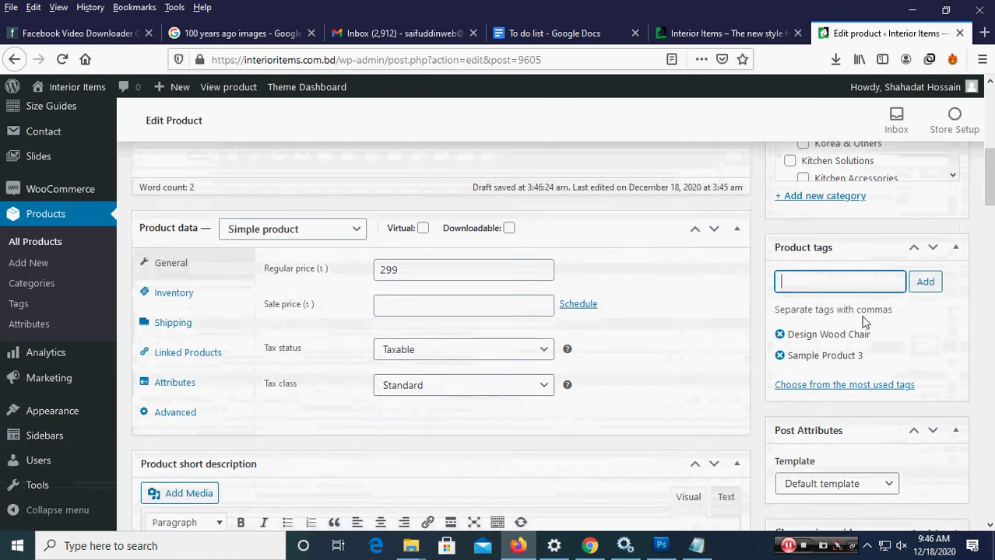
pyautogui.scroll(-3, 863, 321)
pyautogui.scroll(-2, 866, 326)
pyautogui.scroll(-3, 850, 349)
pyautogui.scroll(-2, 849, 360)
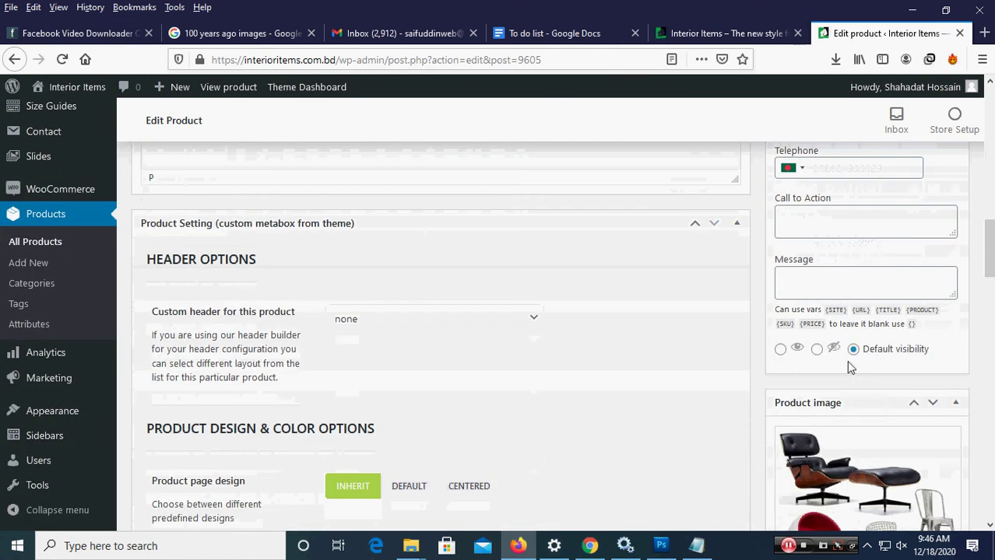
pyautogui.scroll(2, 850, 265)
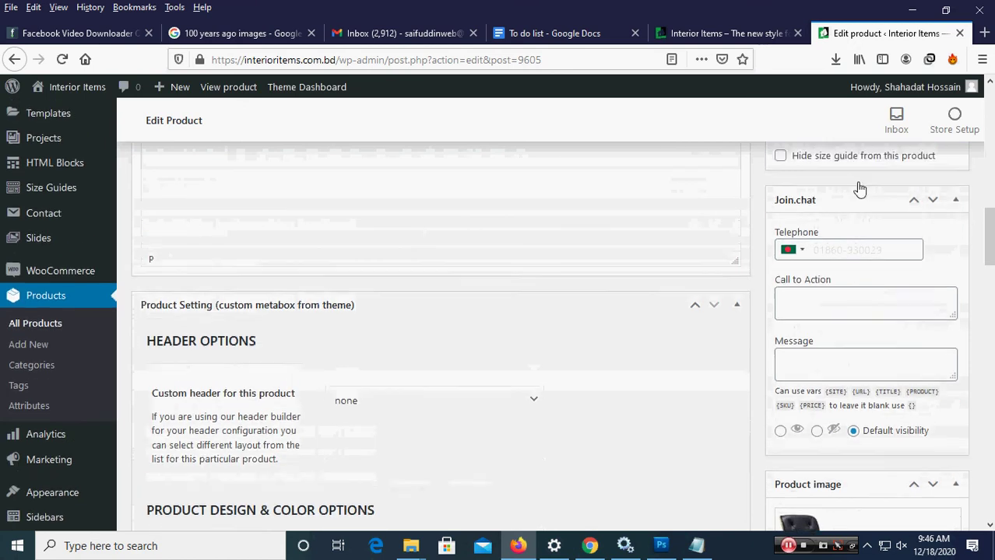
pyautogui.scroll(3, 848, 201)
pyautogui.scroll(-3, 781, 351)
pyautogui.scroll(-3, 808, 358)
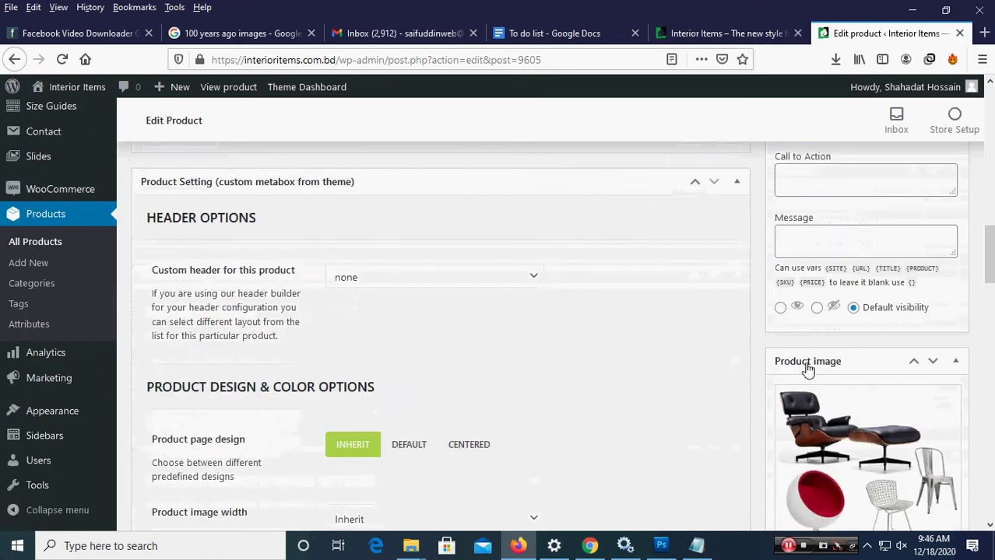
pyautogui.scroll(-1, 807, 369)
pyautogui.scroll(-2, 835, 351)
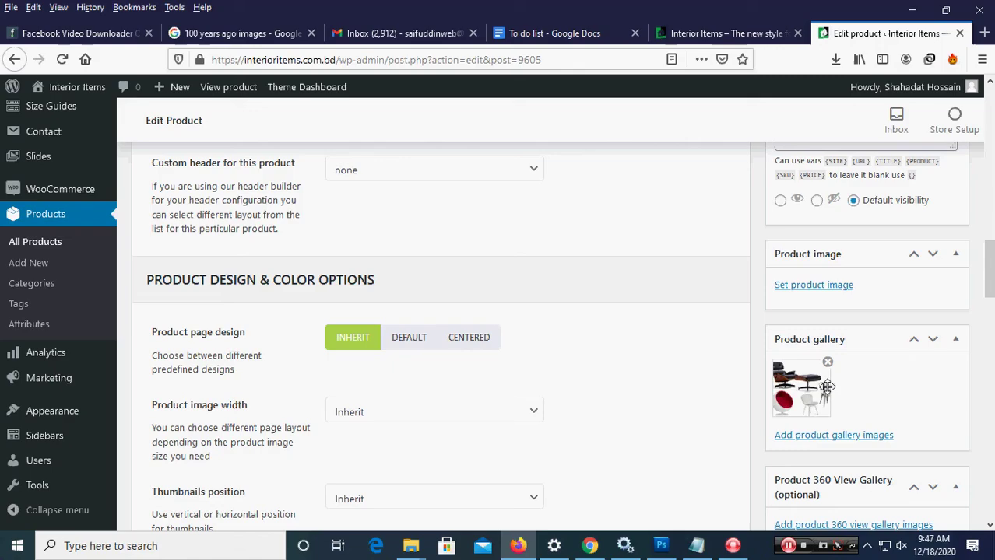
pyautogui.click(827, 363)
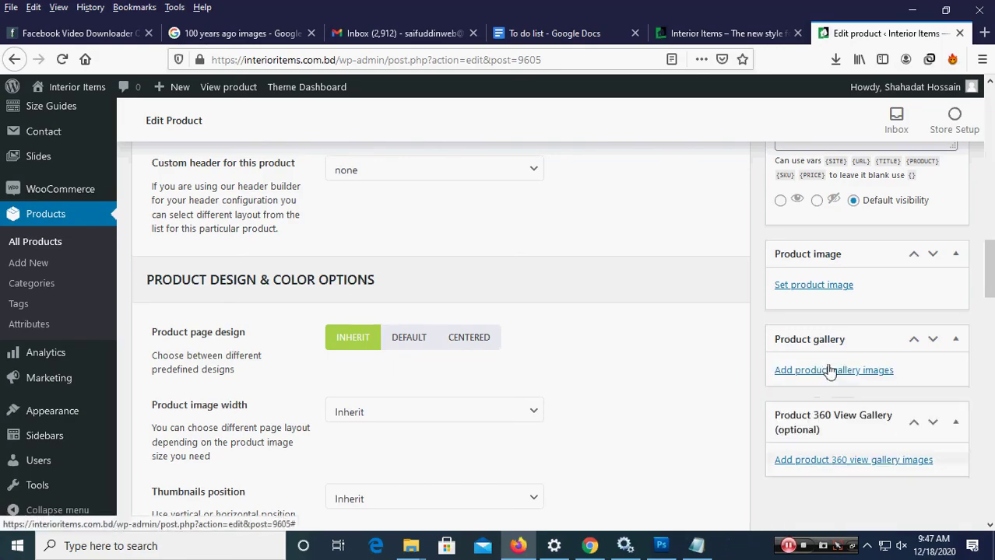
# Upload Sample-Product-3.jpg from Desktop\Interior Item and set it as the product image
pyautogui.click(818, 291)
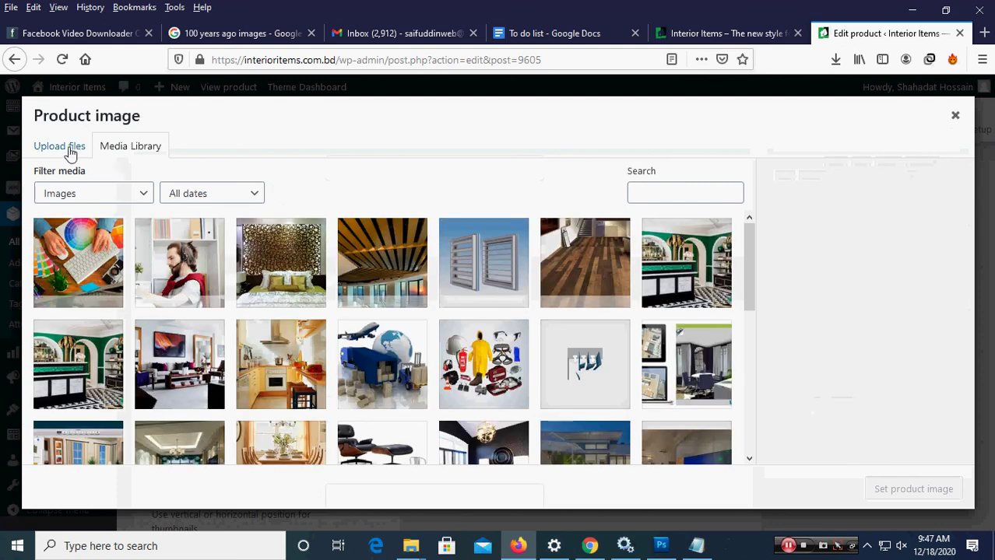
pyautogui.click(69, 148)
pyautogui.click(503, 331)
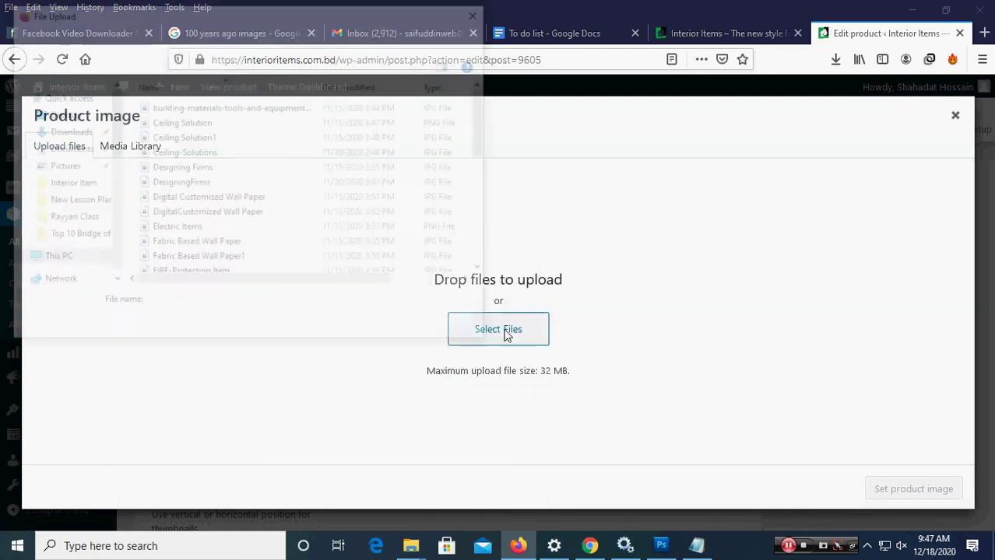
pyautogui.click(60, 114)
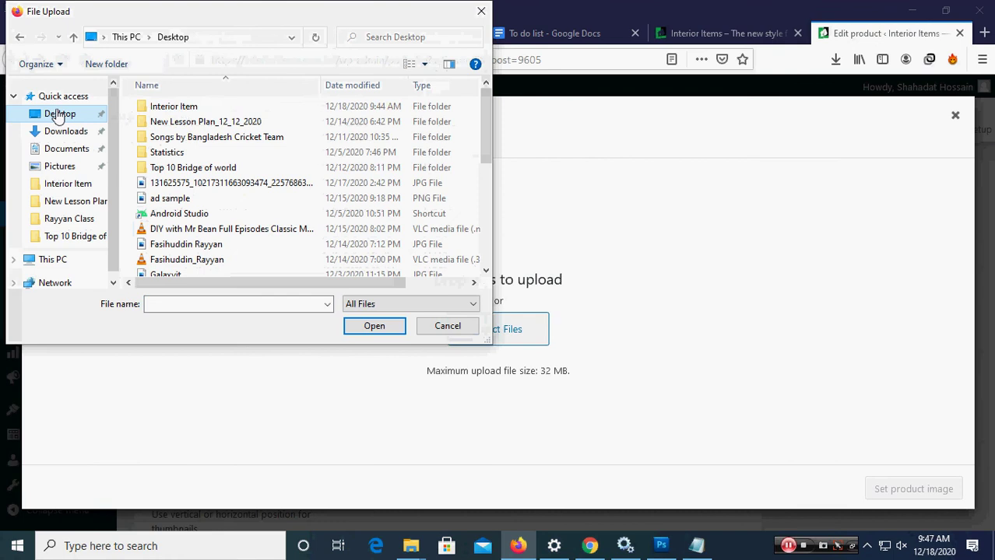
pyautogui.doubleClick(180, 107)
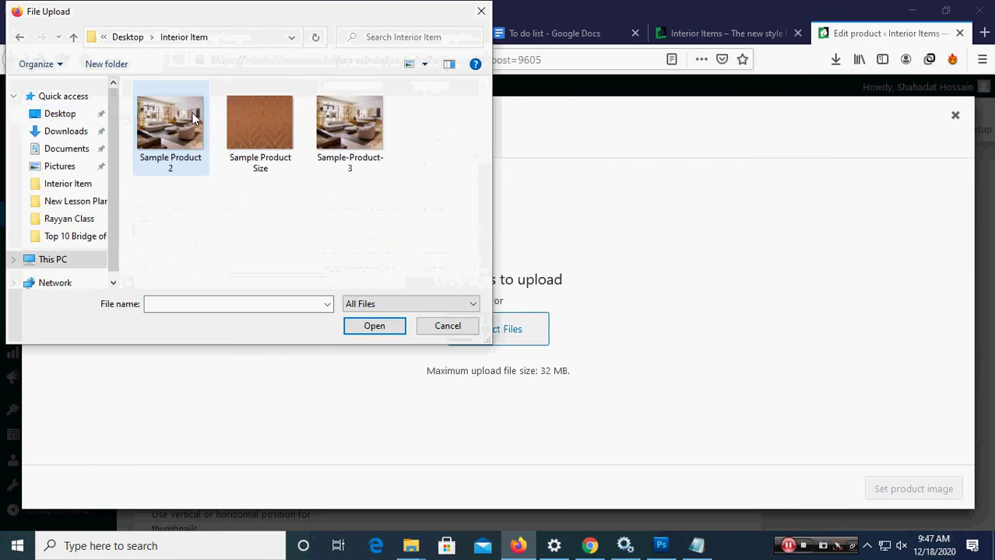
pyautogui.doubleClick(352, 124)
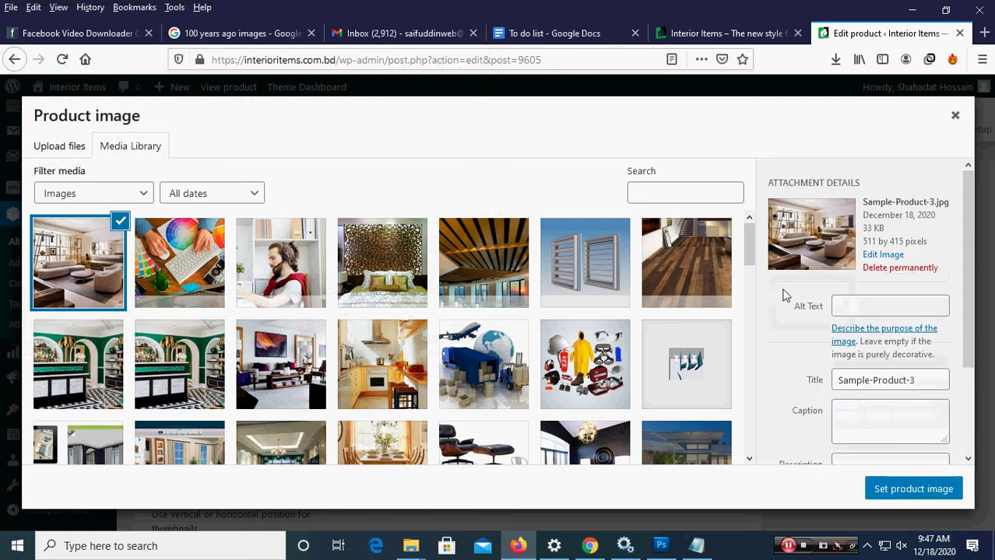
pyautogui.scroll(-3, 839, 331)
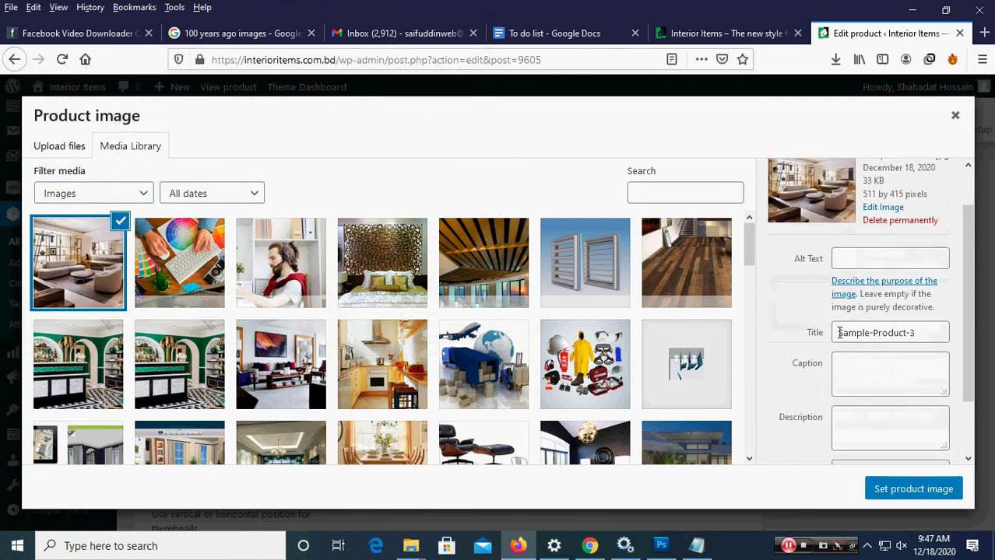
pyautogui.click(890, 490)
pyautogui.scroll(-3, 852, 444)
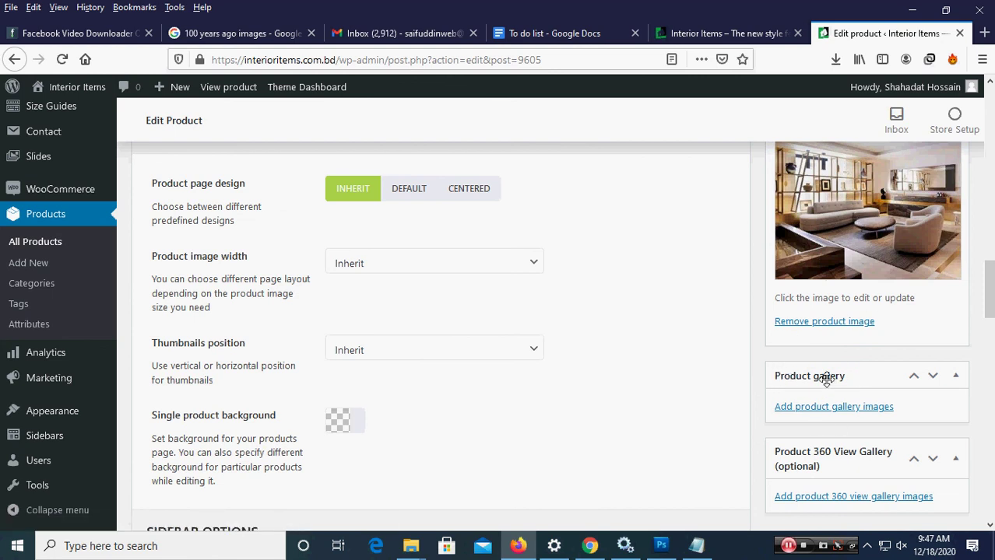
# Upload the Sample-Product-3 living-room photo and add it to the product gallery
pyautogui.click(818, 407)
pyautogui.click(499, 330)
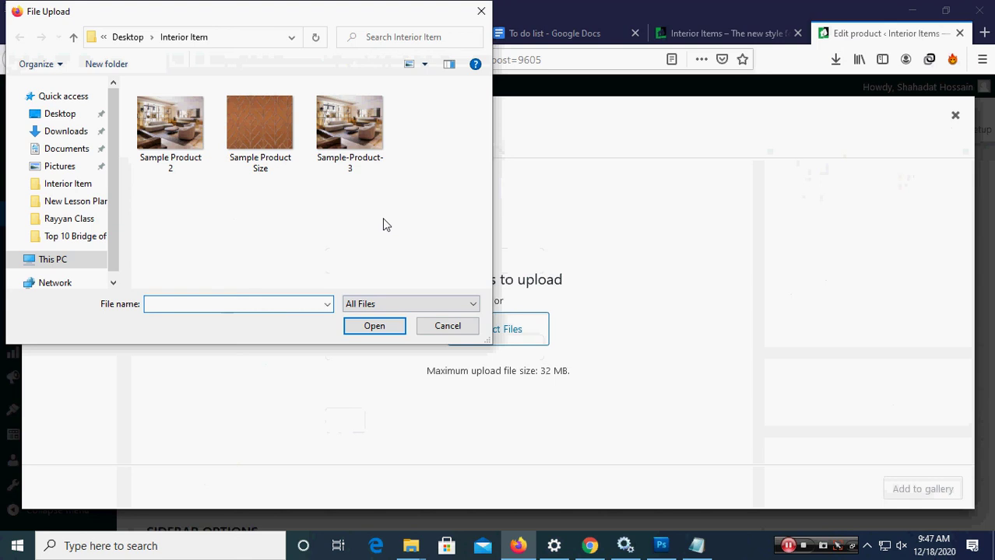
pyautogui.click(360, 137)
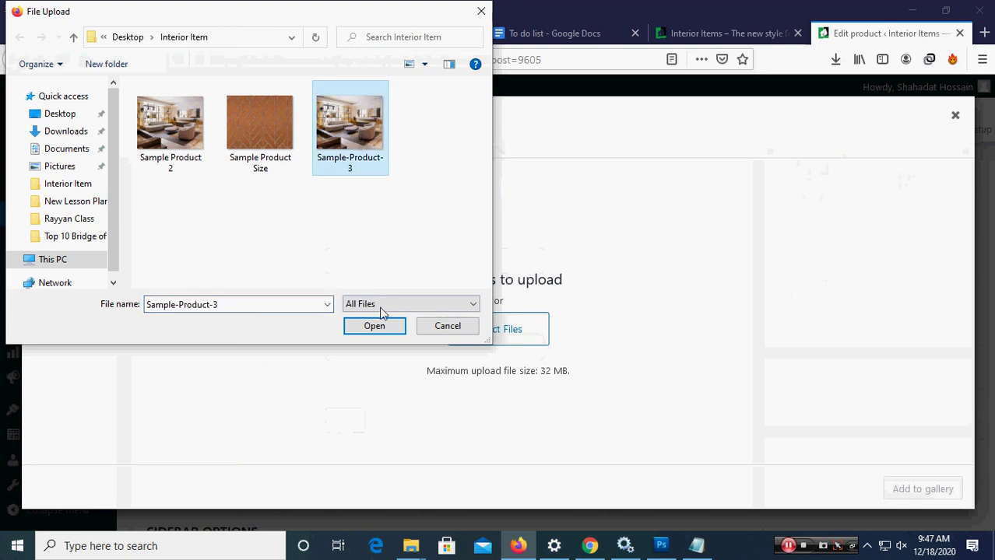
pyautogui.click(379, 330)
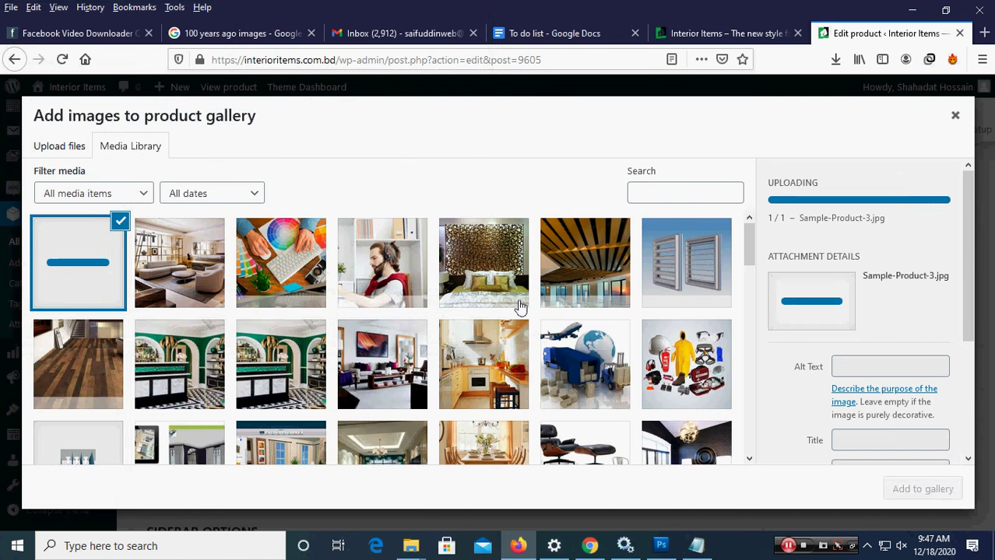
pyautogui.scroll(-1, 812, 353)
pyautogui.scroll(-3, 812, 352)
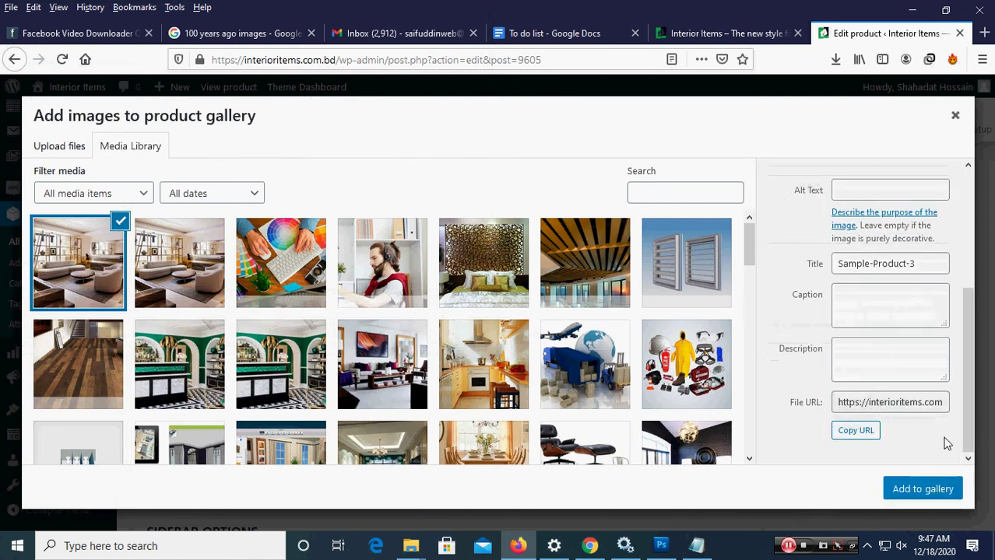
pyautogui.click(922, 489)
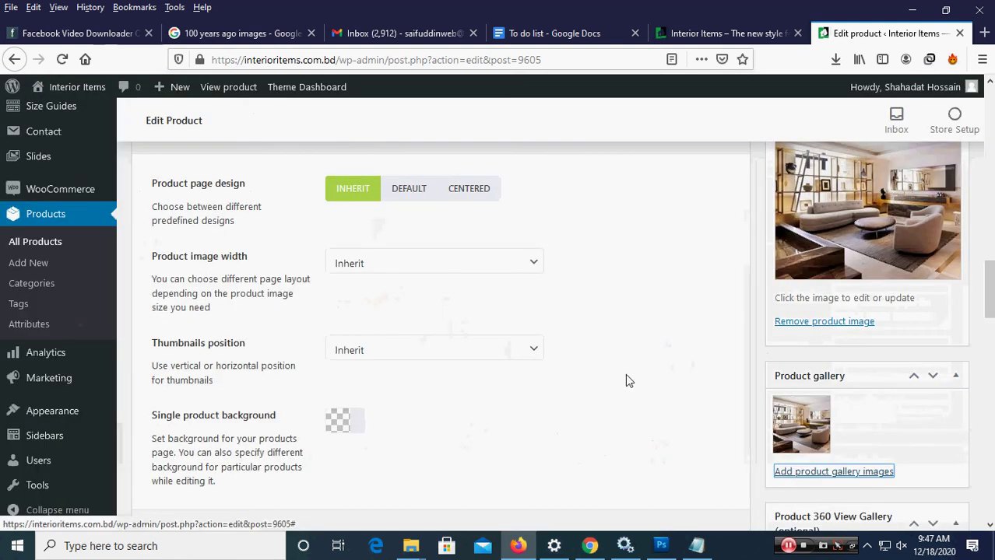
pyautogui.scroll(-2, 625, 374)
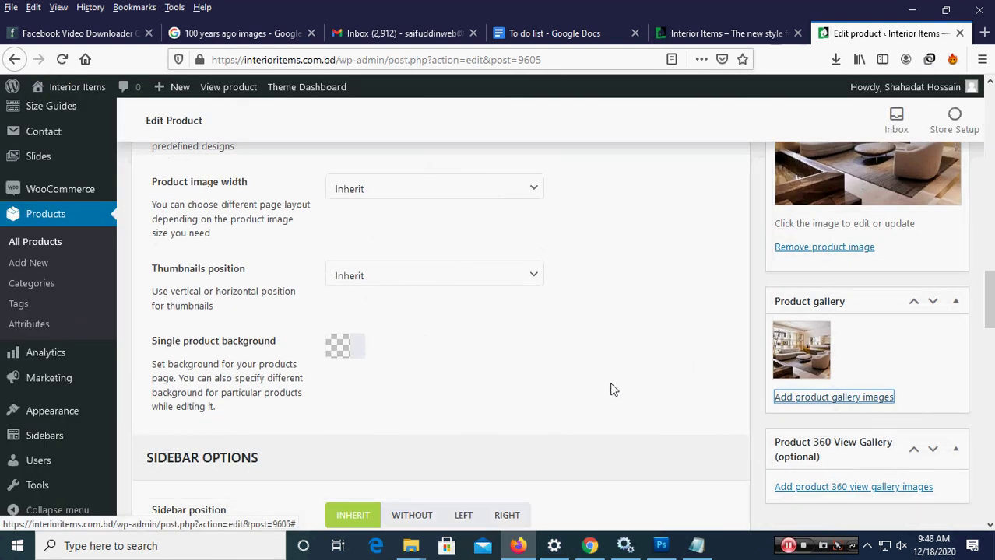
pyautogui.scroll(-4, 732, 362)
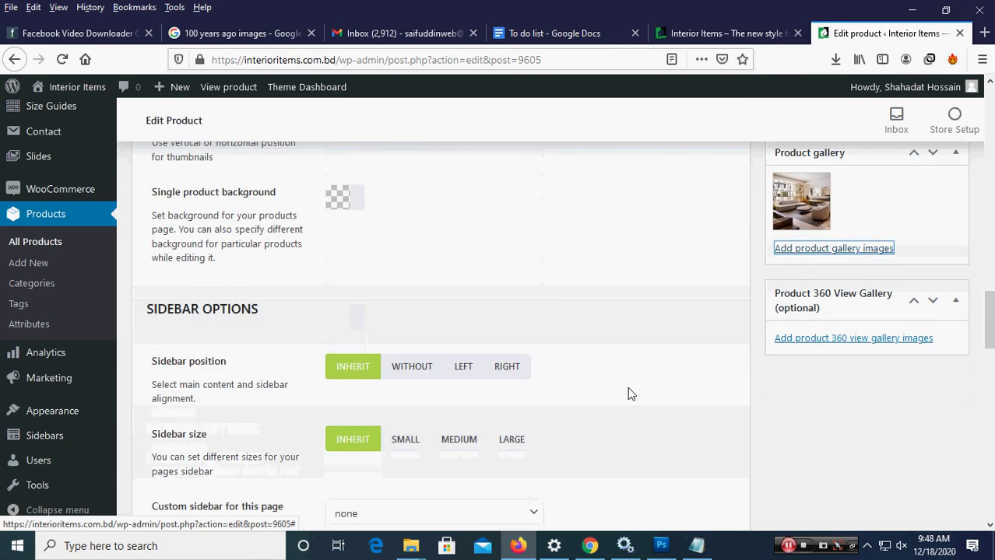
pyautogui.scroll(-1, 630, 393)
pyautogui.scroll(-3, 631, 393)
pyautogui.scroll(-4, 630, 393)
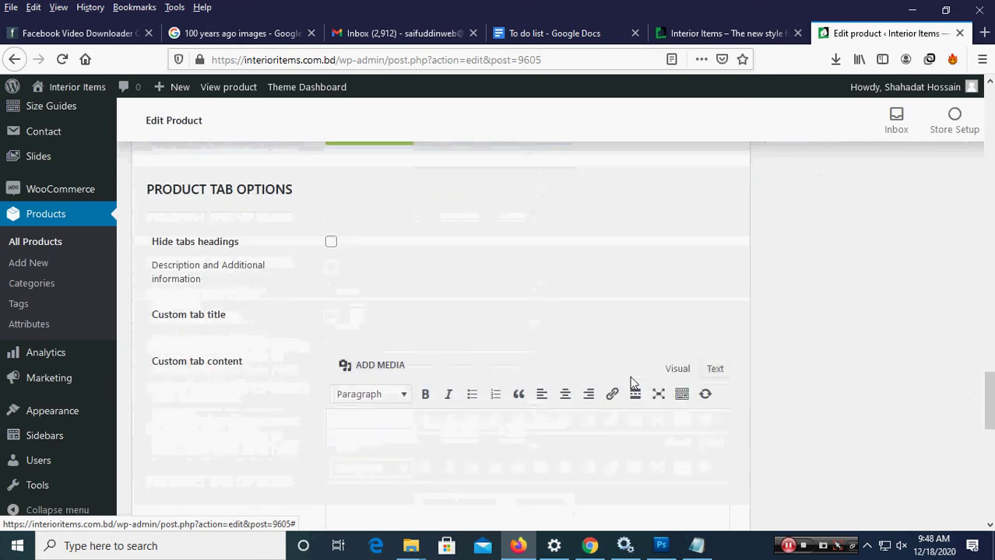
pyautogui.scroll(-1, 633, 383)
pyautogui.scroll(-2, 625, 377)
pyautogui.scroll(-5, 625, 377)
pyautogui.scroll(2, 627, 376)
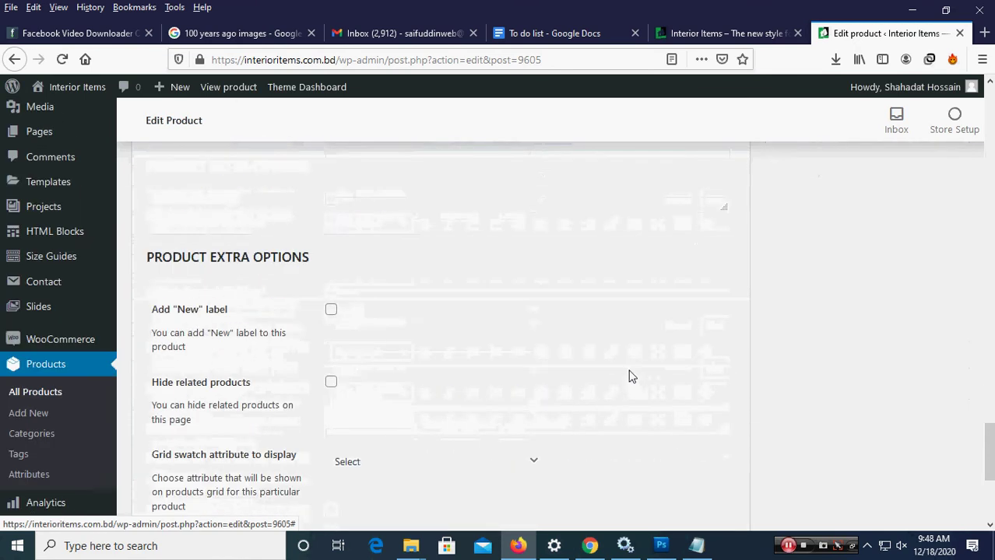
pyautogui.scroll(8, 631, 375)
pyautogui.scroll(5, 951, 289)
pyautogui.scroll(4, 950, 288)
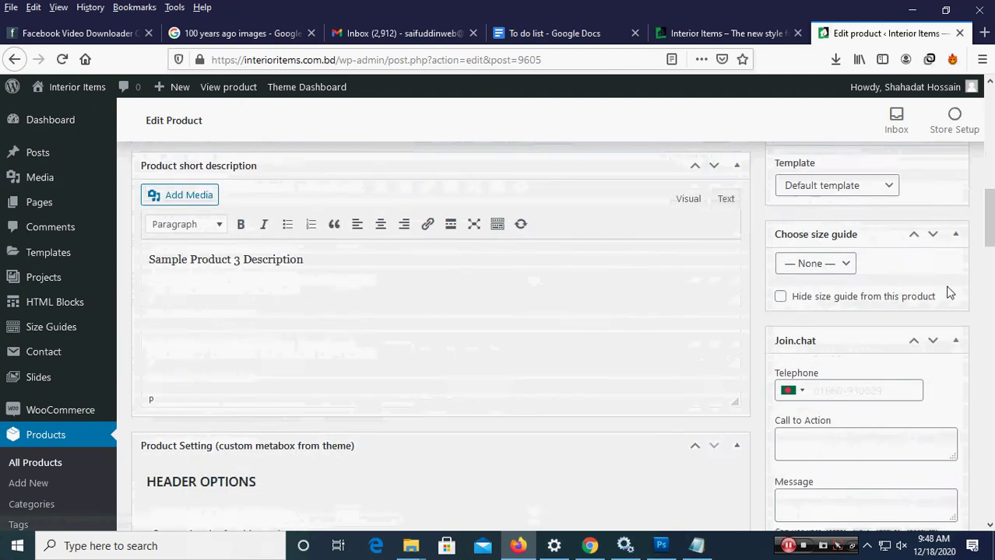
pyautogui.scroll(4, 950, 292)
pyautogui.scroll(-6, 527, 285)
pyautogui.scroll(-6, 497, 285)
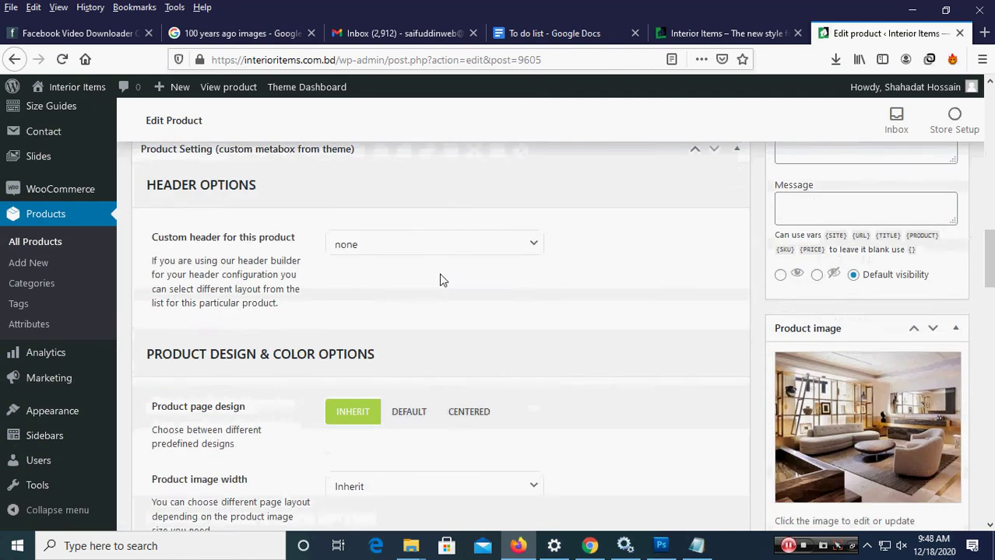
pyautogui.scroll(-3, 442, 278)
pyautogui.scroll(-3, 449, 282)
pyautogui.scroll(-1, 459, 283)
pyautogui.scroll(3, 462, 282)
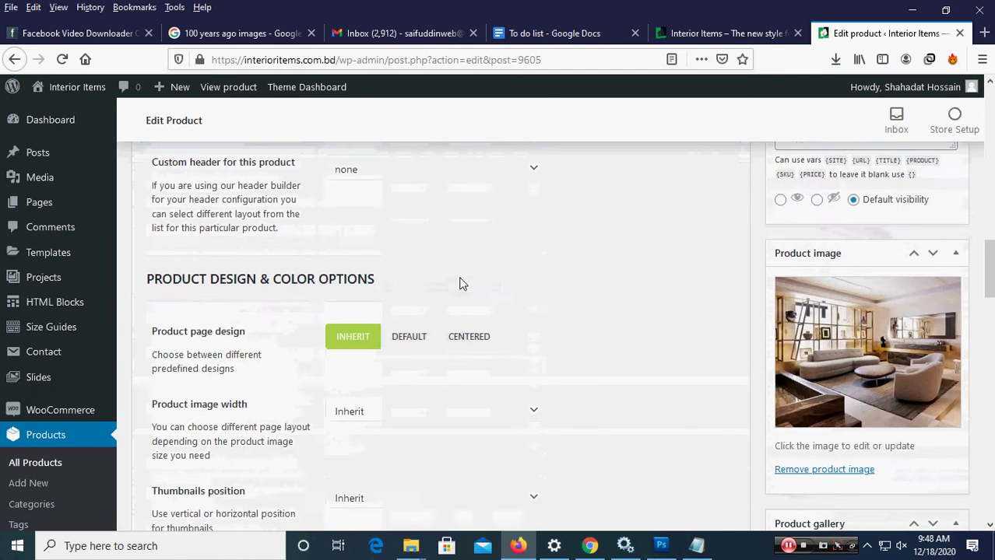
pyautogui.scroll(3, 467, 279)
pyautogui.scroll(2, 467, 279)
pyautogui.scroll(4, 475, 278)
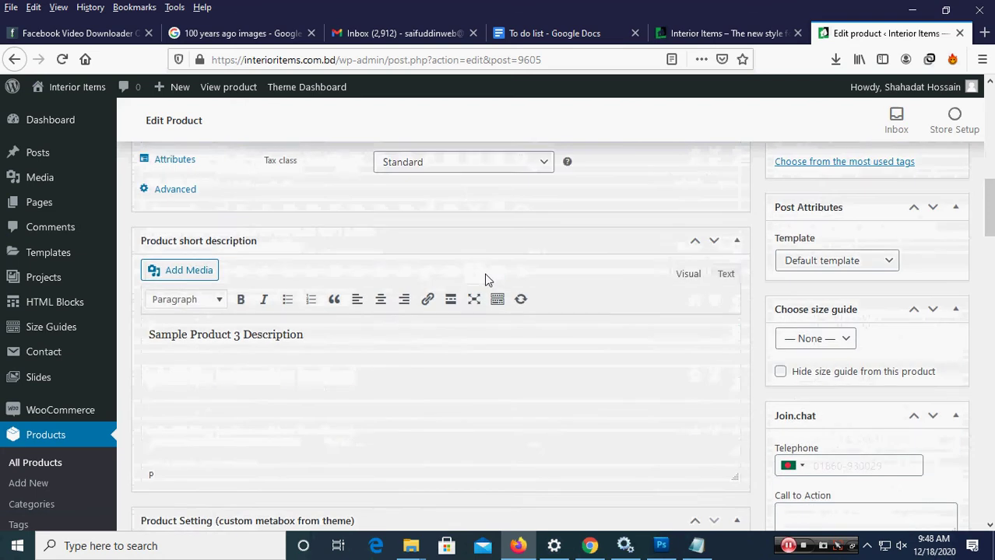
pyautogui.scroll(3, 487, 278)
pyautogui.scroll(1, 490, 274)
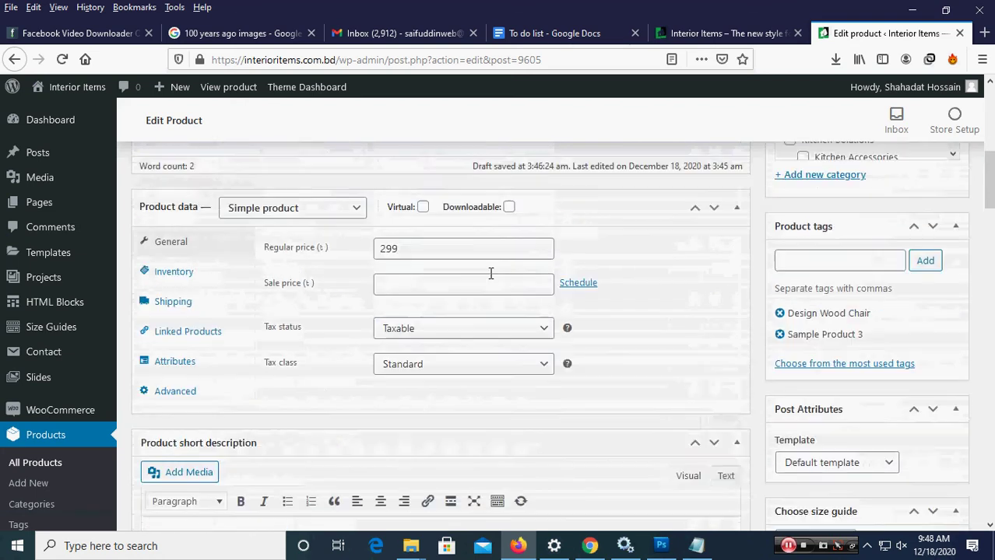
pyautogui.scroll(2, 491, 272)
pyautogui.scroll(3, 700, 280)
pyautogui.scroll(2, 545, 282)
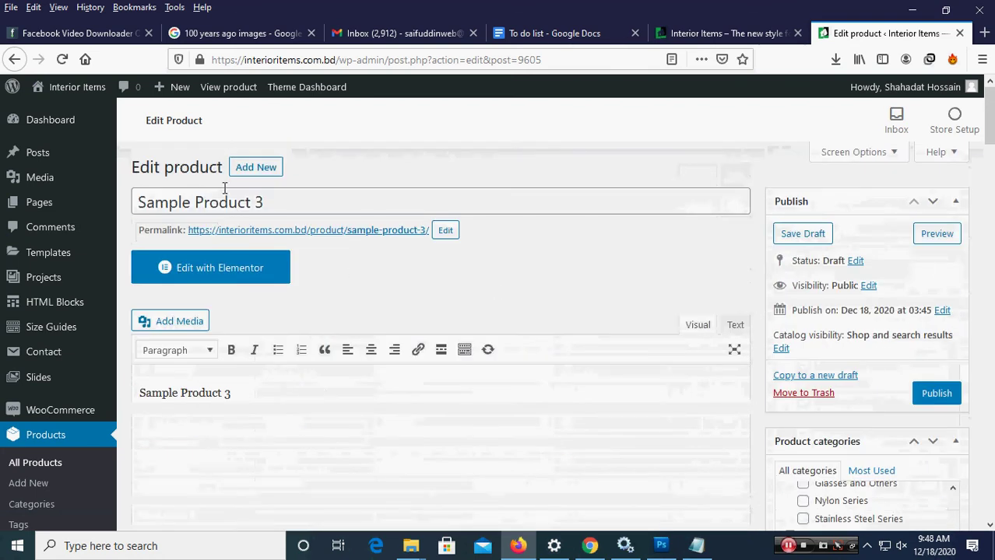
pyautogui.scroll(-4, 257, 374)
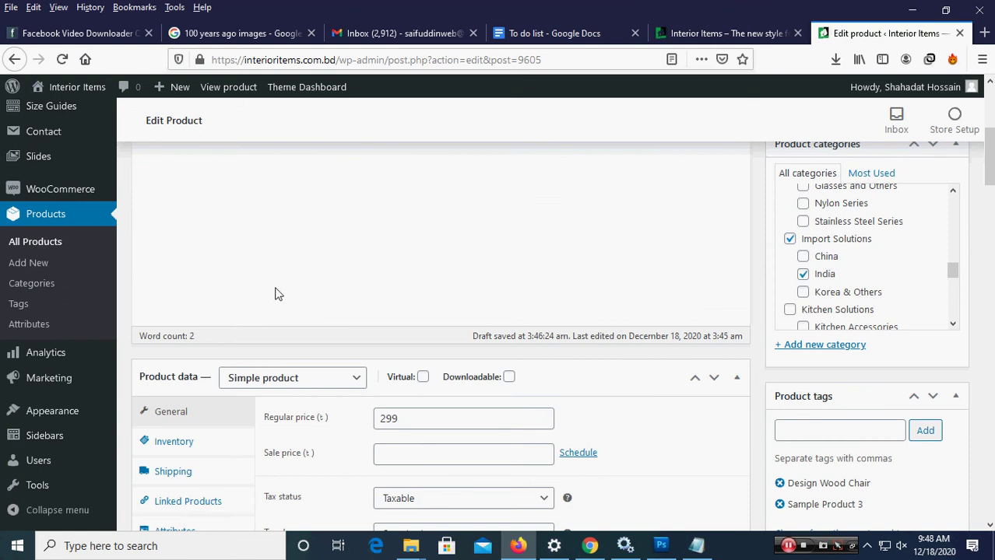
pyautogui.scroll(-3, 513, 291)
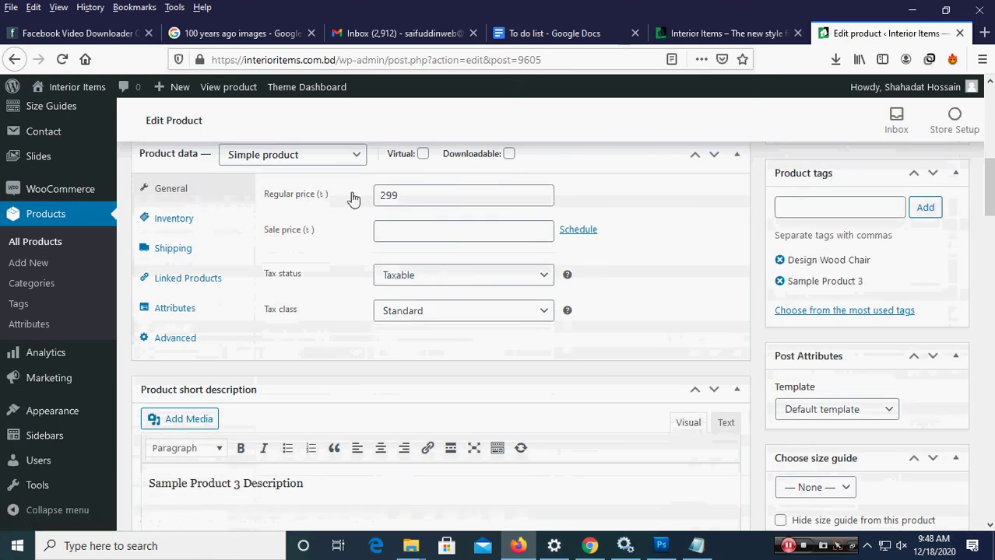
# Change the regular price from 299 to 500, leaving the sale price empty
pyautogui.doubleClick(418, 193)
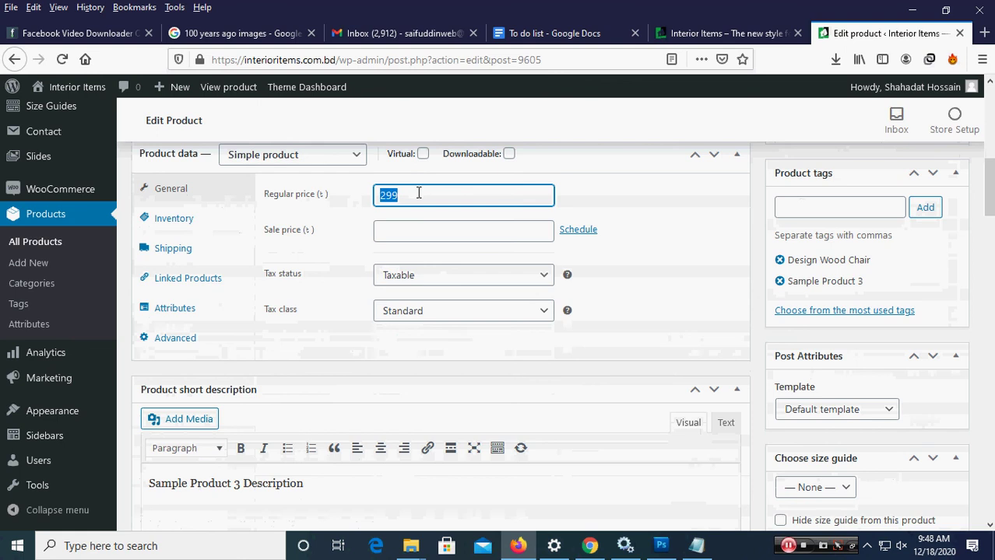
pyautogui.write('500')
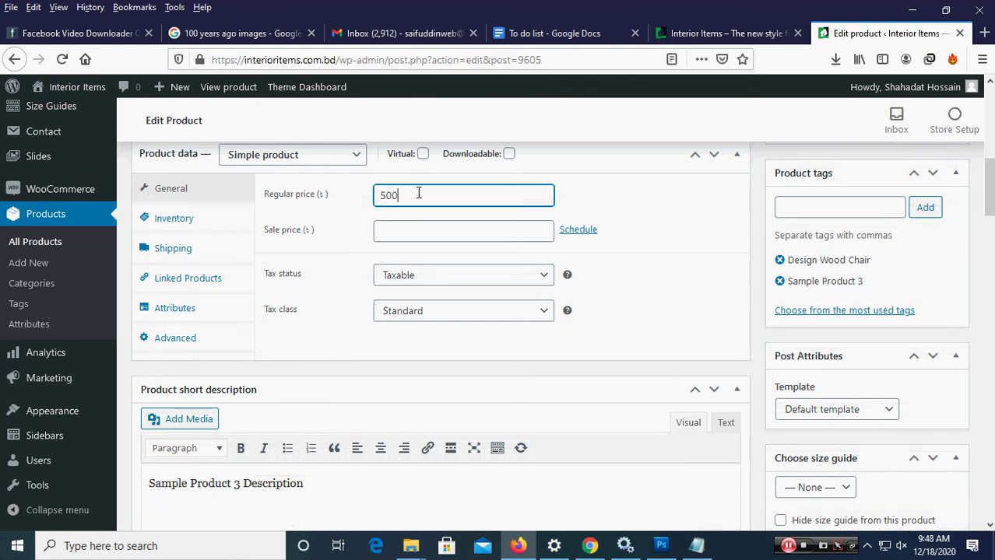
pyautogui.click(389, 236)
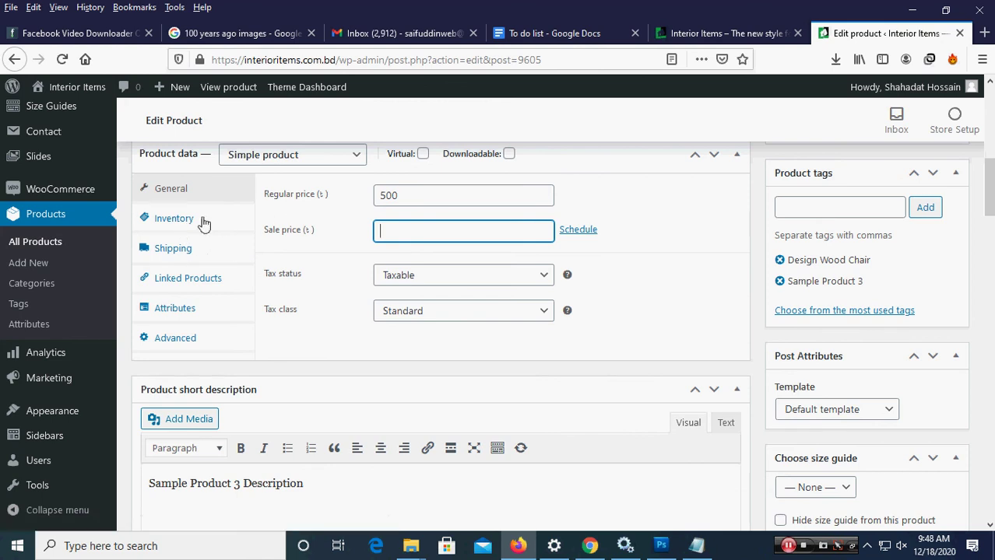
pyautogui.click(413, 192)
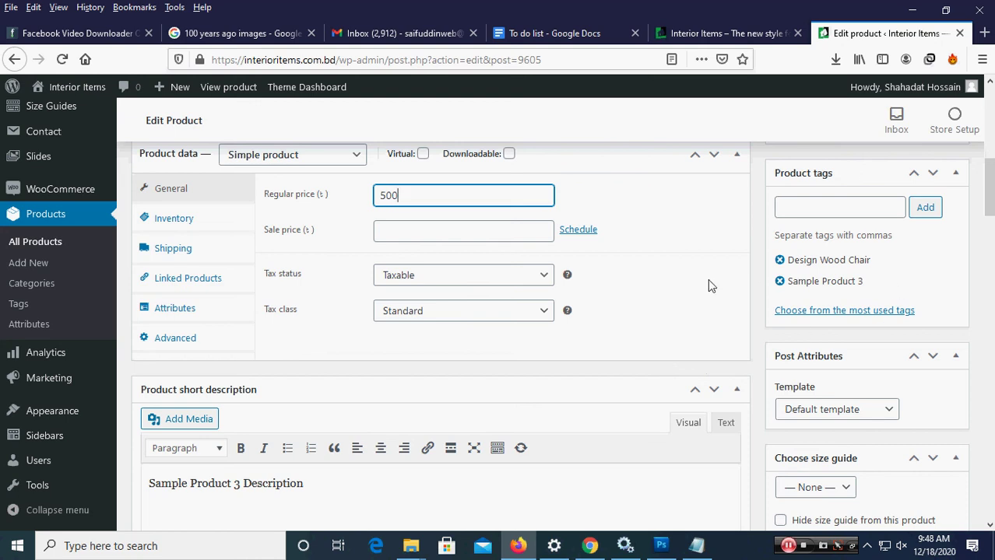
pyautogui.scroll(1, 710, 285)
pyautogui.scroll(1, 710, 285)
pyautogui.scroll(-2, 716, 285)
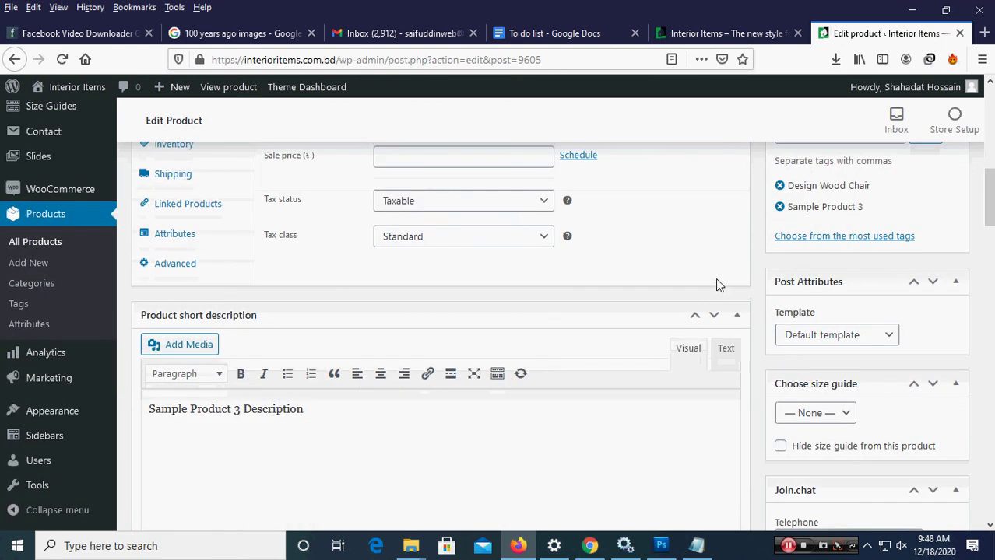
pyautogui.scroll(2, 773, 277)
pyautogui.scroll(4, 922, 212)
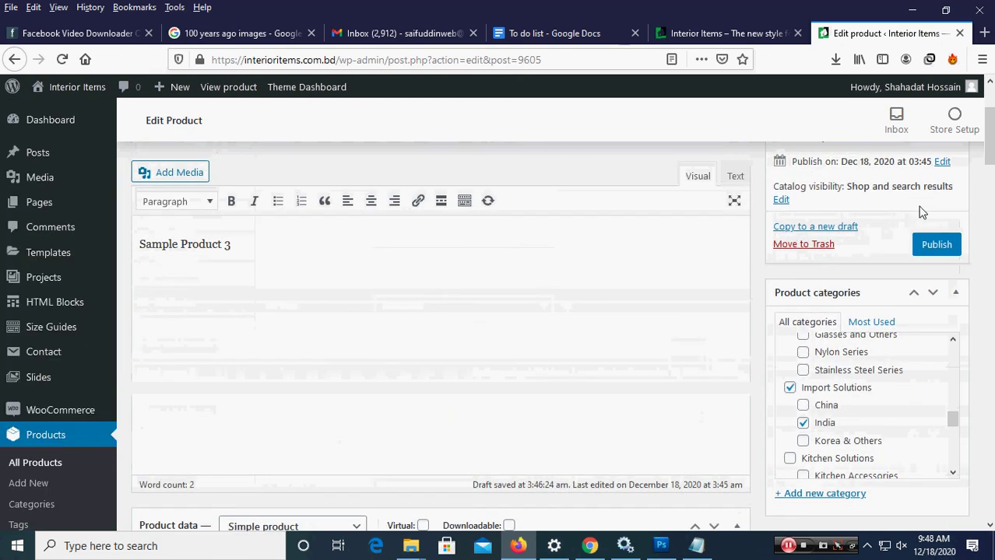
# Publish Sample Product 3 and switch to the Interior Items storefront
pyautogui.click(938, 246)
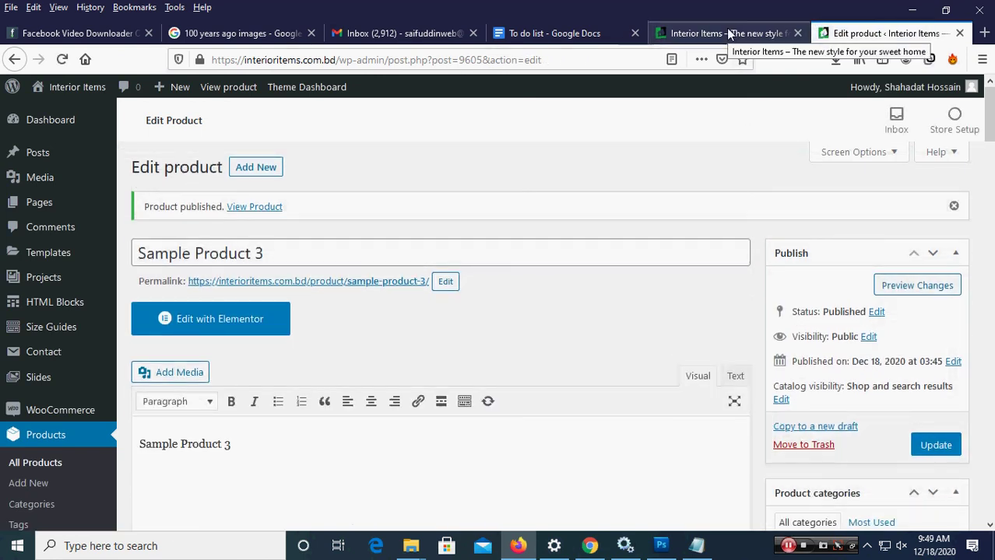
pyautogui.click(730, 35)
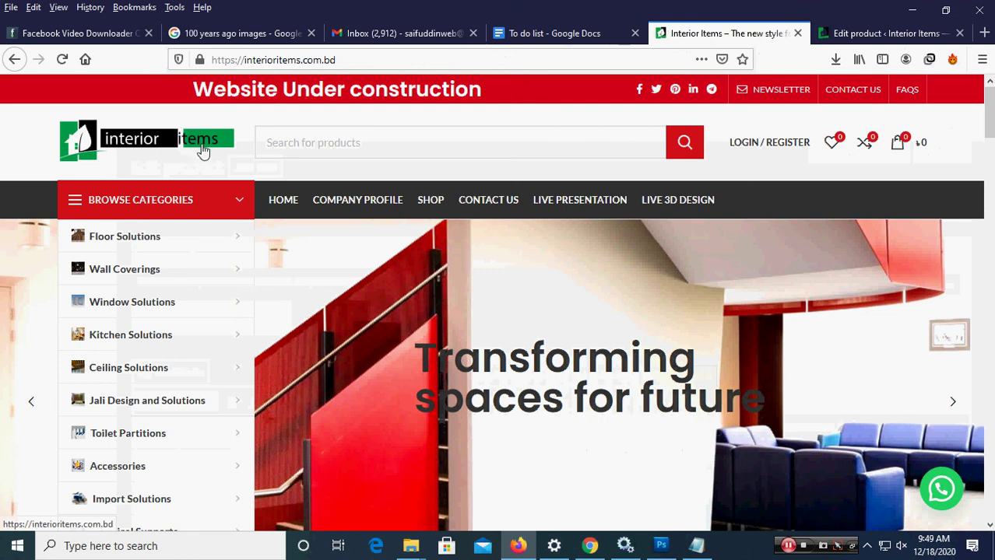
# Reload the storefront and go to the Import Solutions category page
pyautogui.click(197, 138)
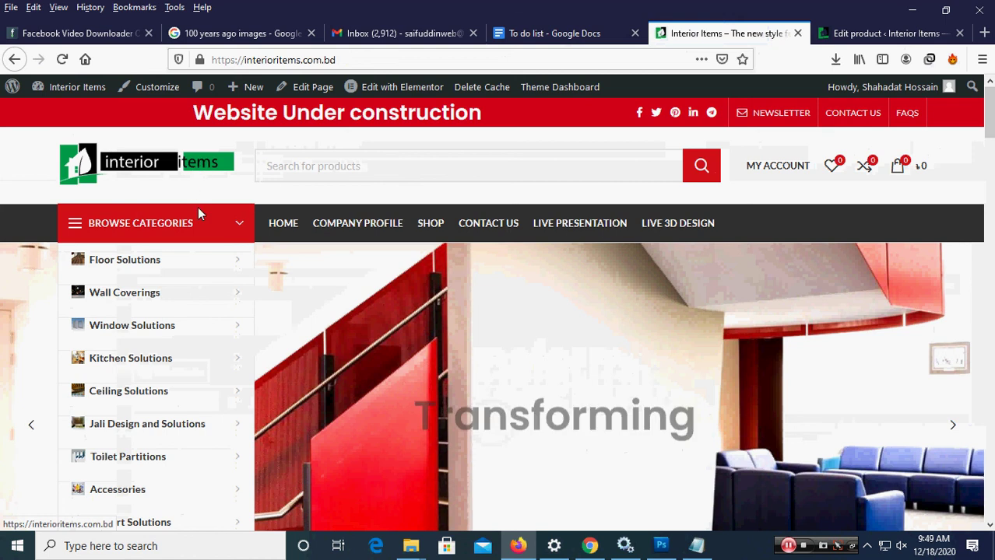
pyautogui.scroll(-2, 139, 327)
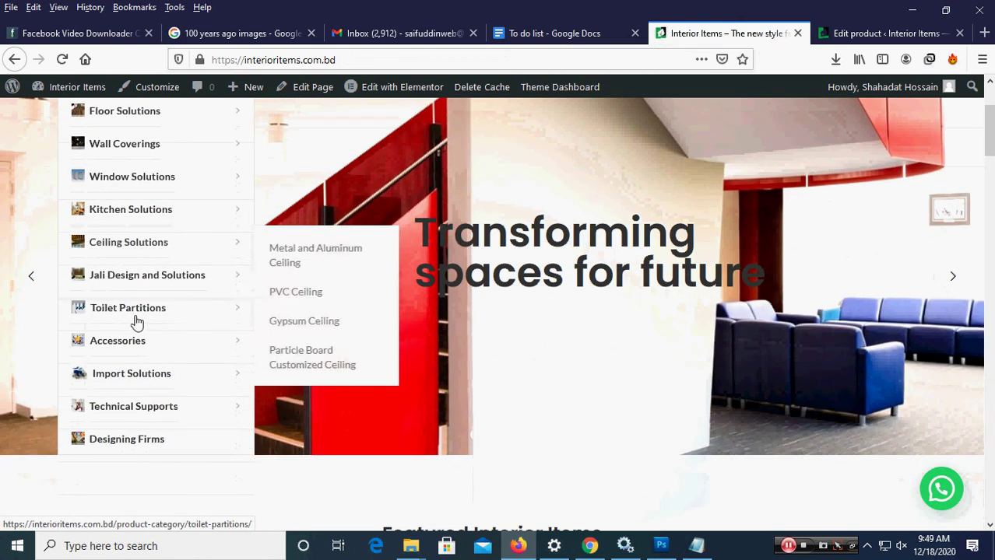
pyautogui.moveTo(131, 374)
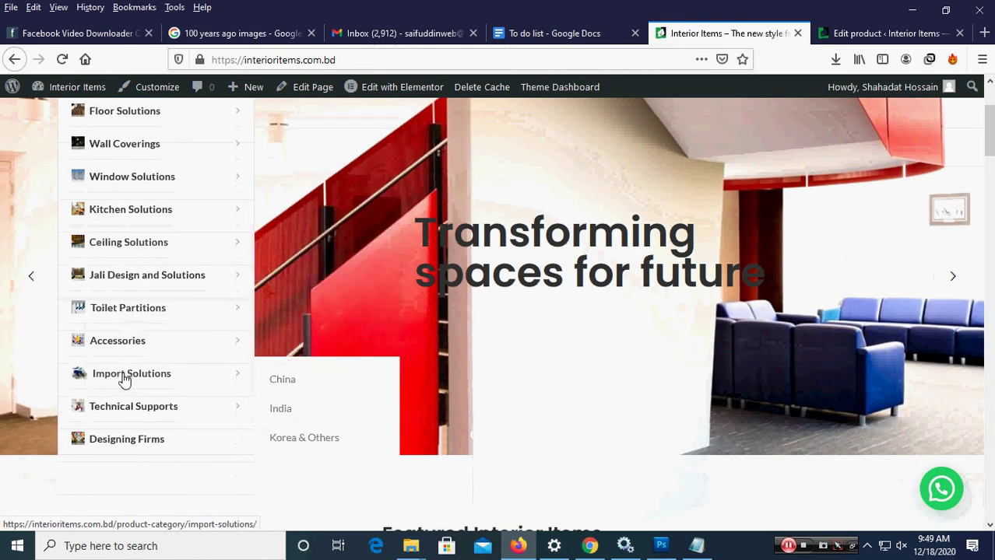
pyautogui.click(124, 379)
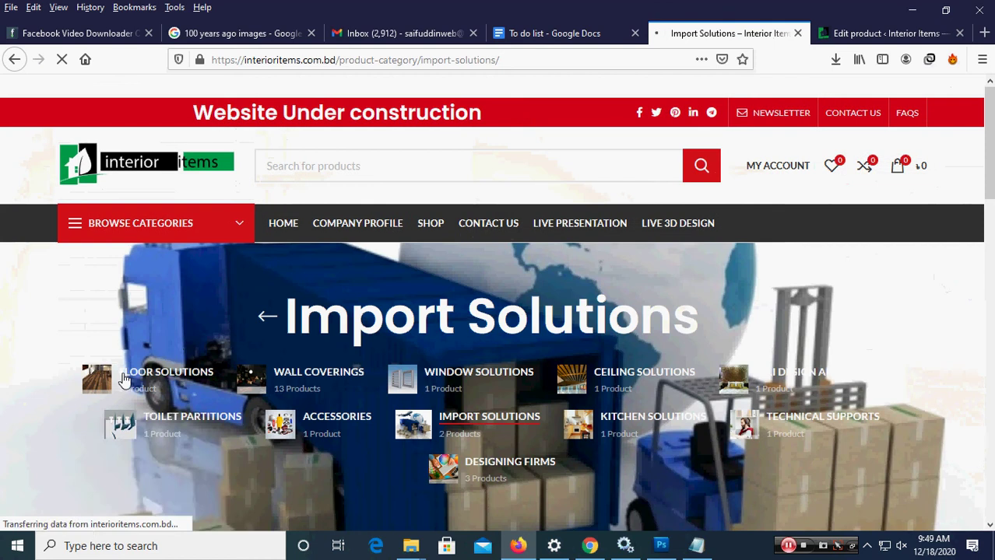
# Open the India subcategory, where Sample Product 3 is listed at 500
pyautogui.scroll(-5, 198, 350)
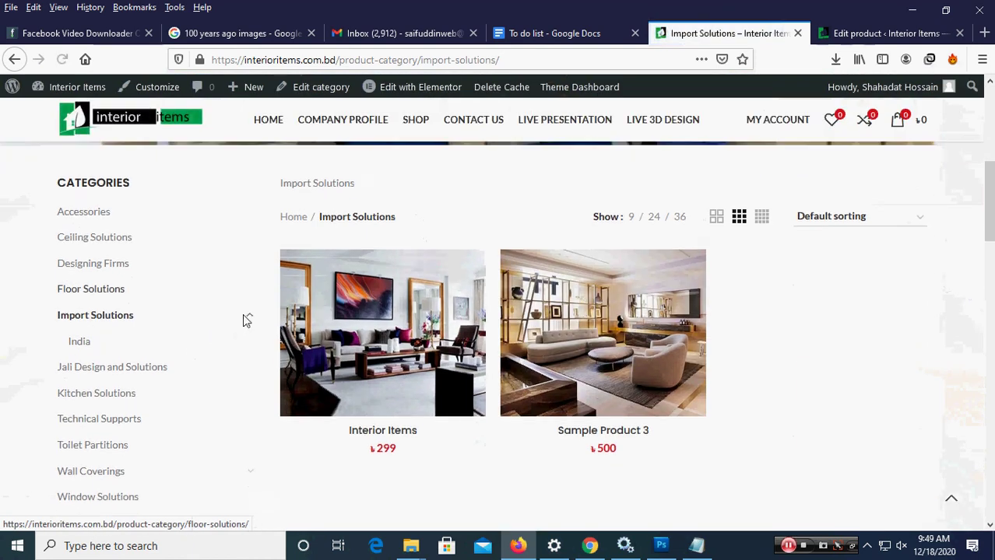
pyautogui.scroll(-2, 389, 312)
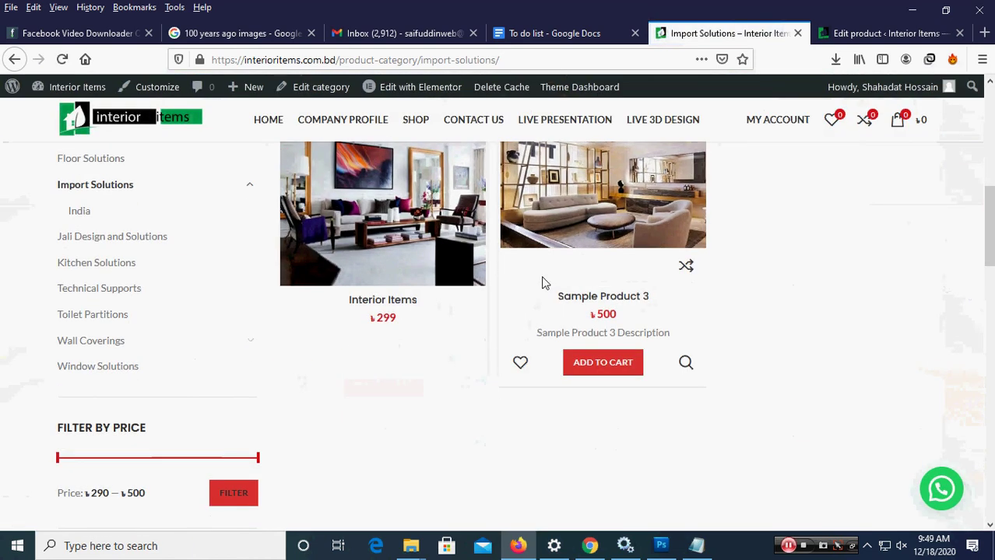
pyautogui.scroll(2, 532, 261)
pyautogui.scroll(-2, 529, 268)
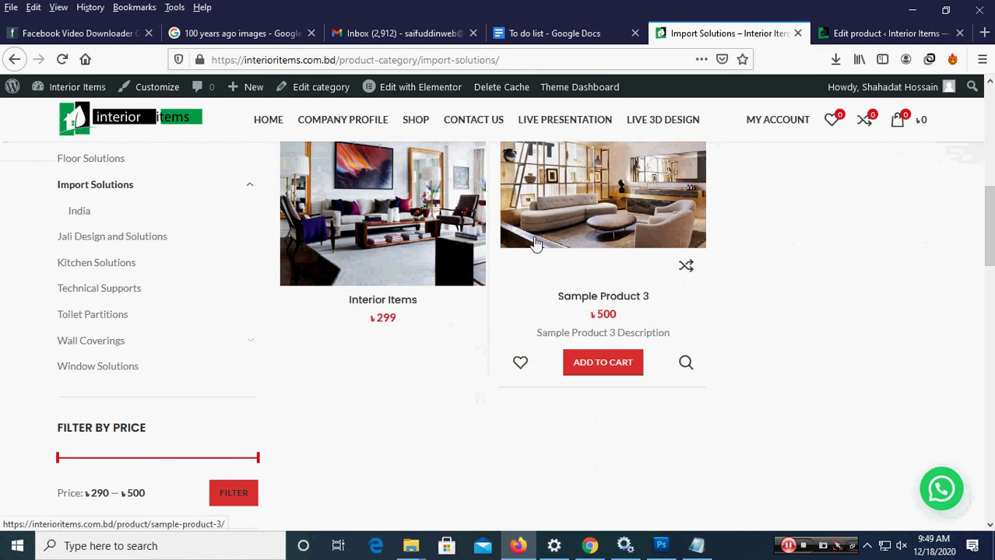
pyautogui.scroll(2, 69, 346)
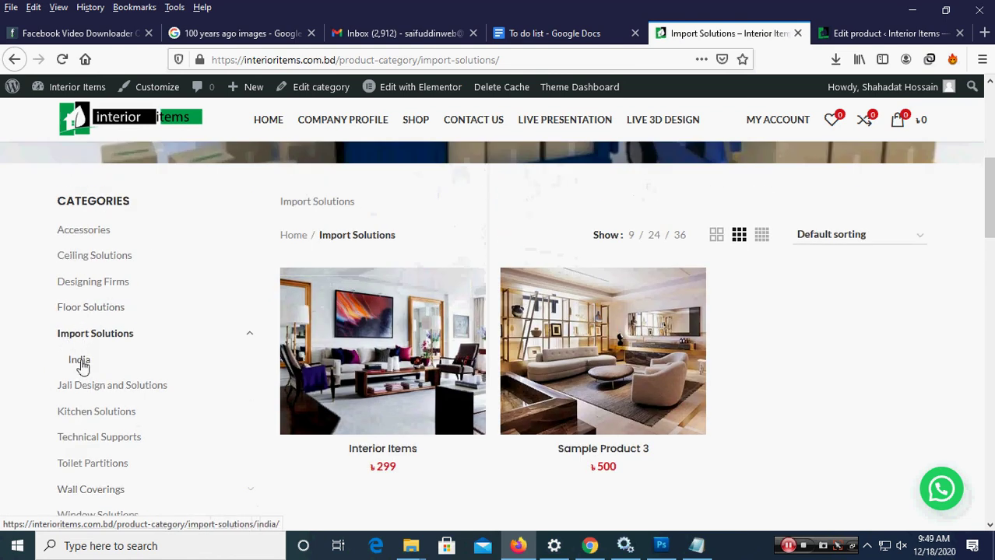
pyautogui.click(80, 362)
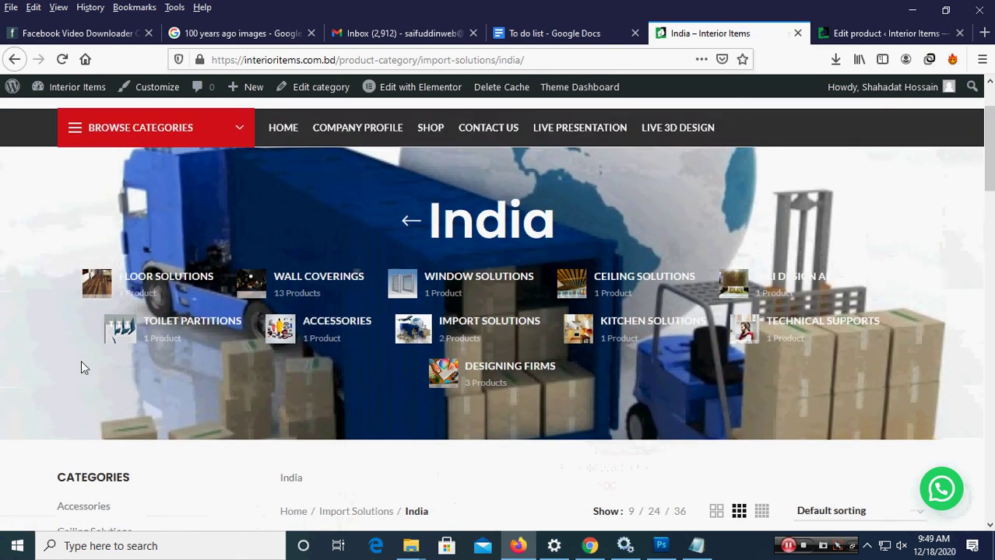
pyautogui.scroll(-1, 434, 399)
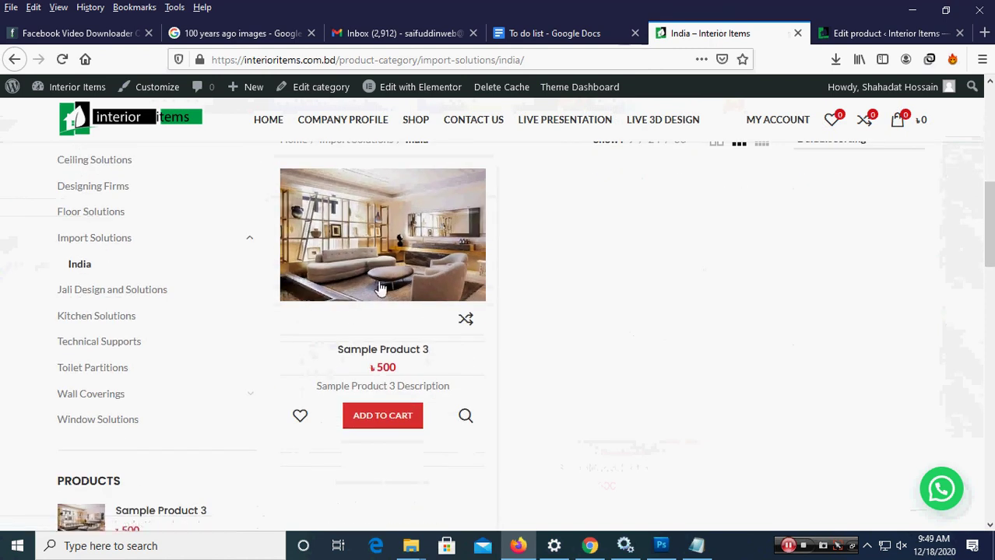